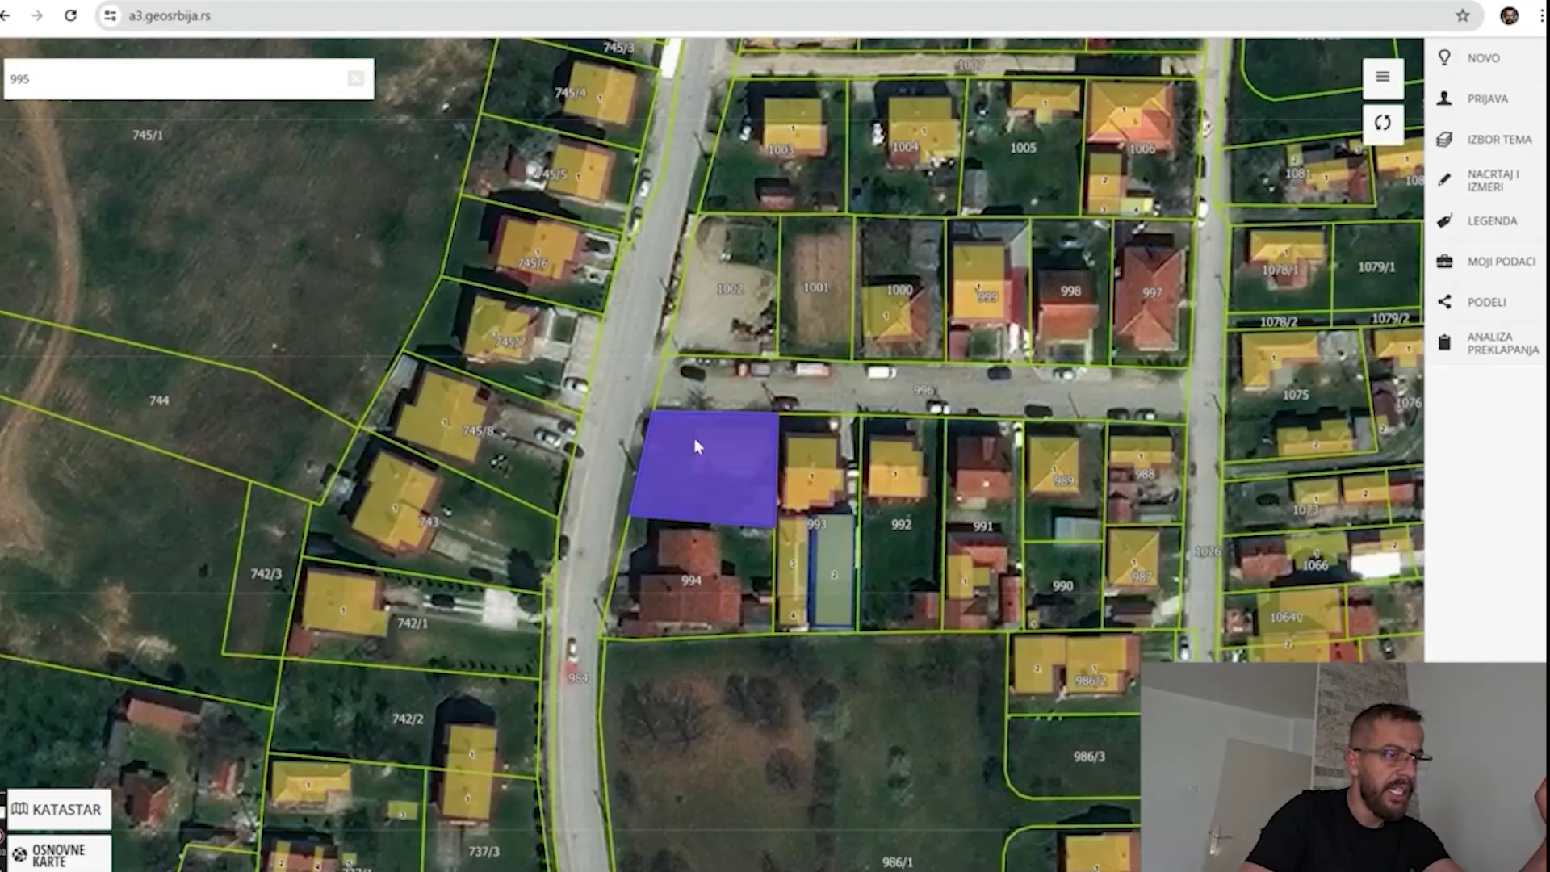
Inspect the map at parcel 995, then close the feature popup and the search results list.
click(650, 409)
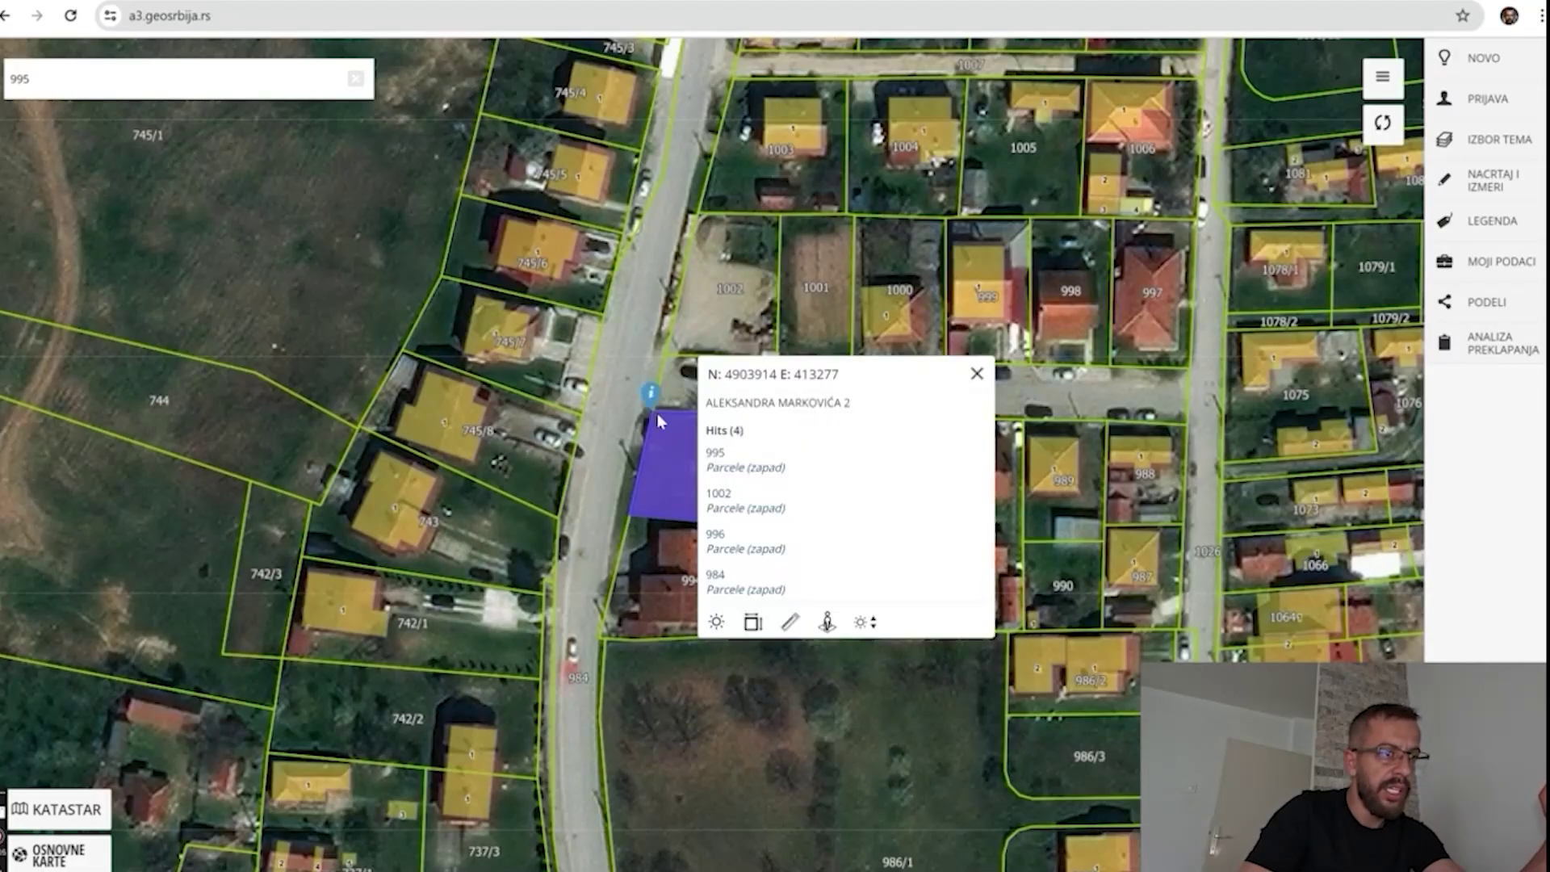
click(792, 706)
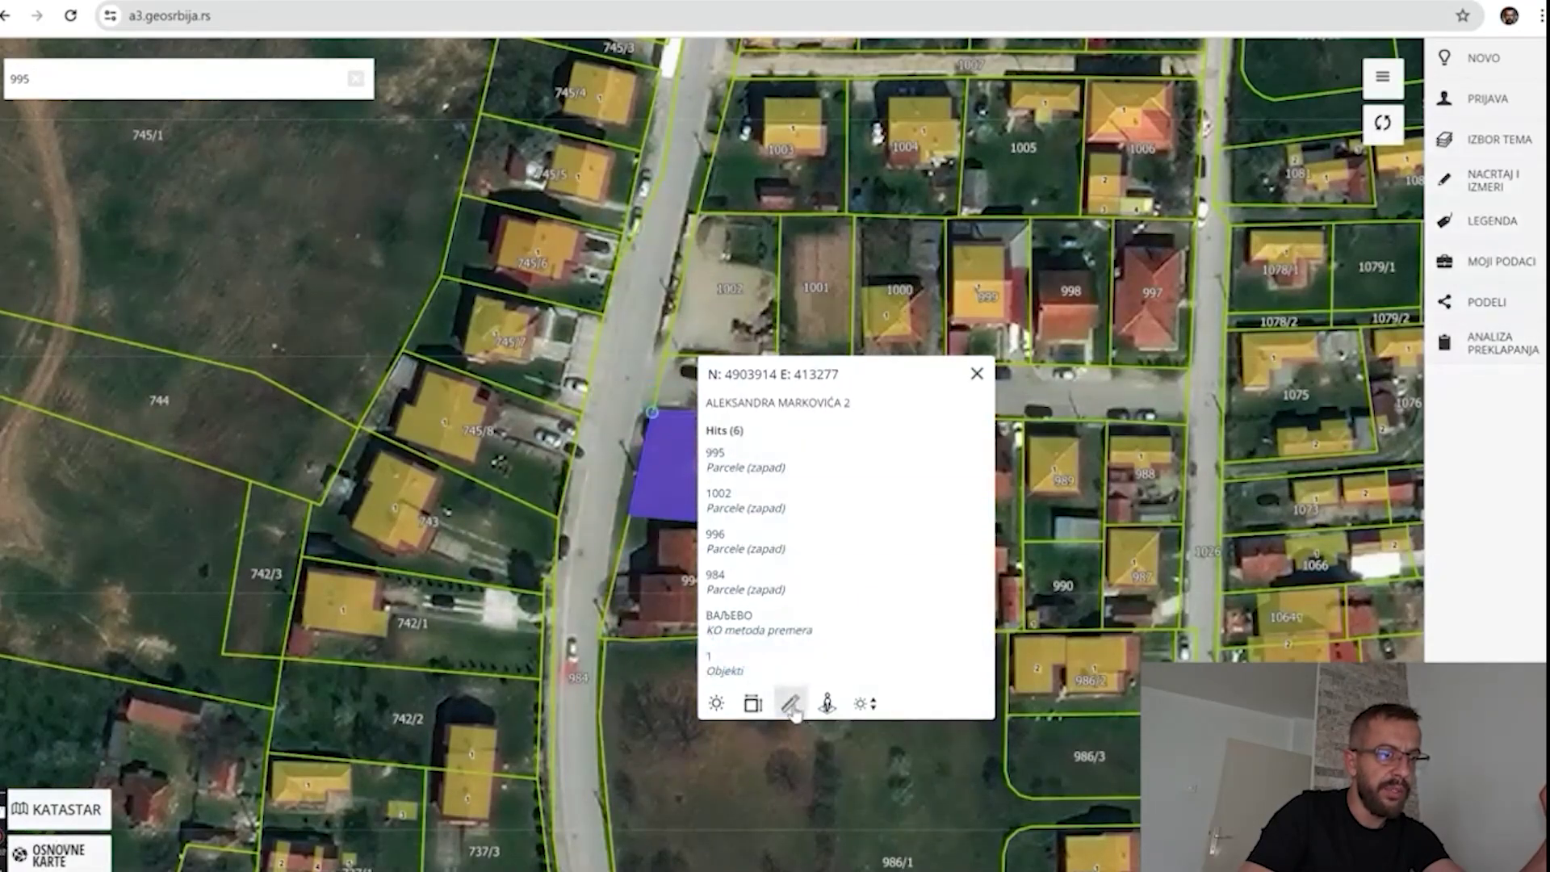
click(977, 373)
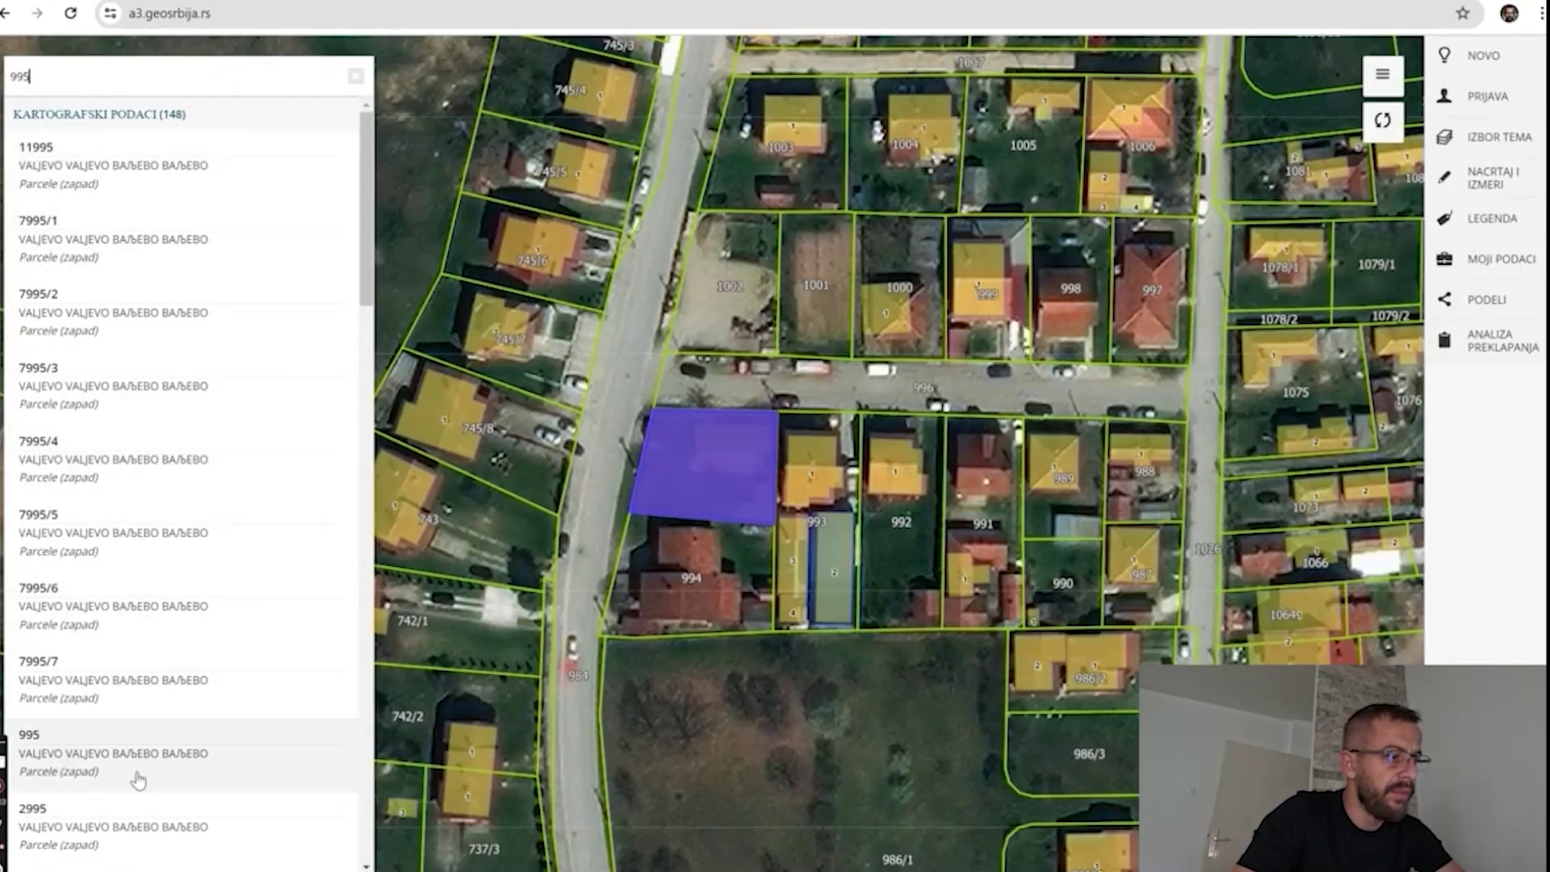
click(110, 770)
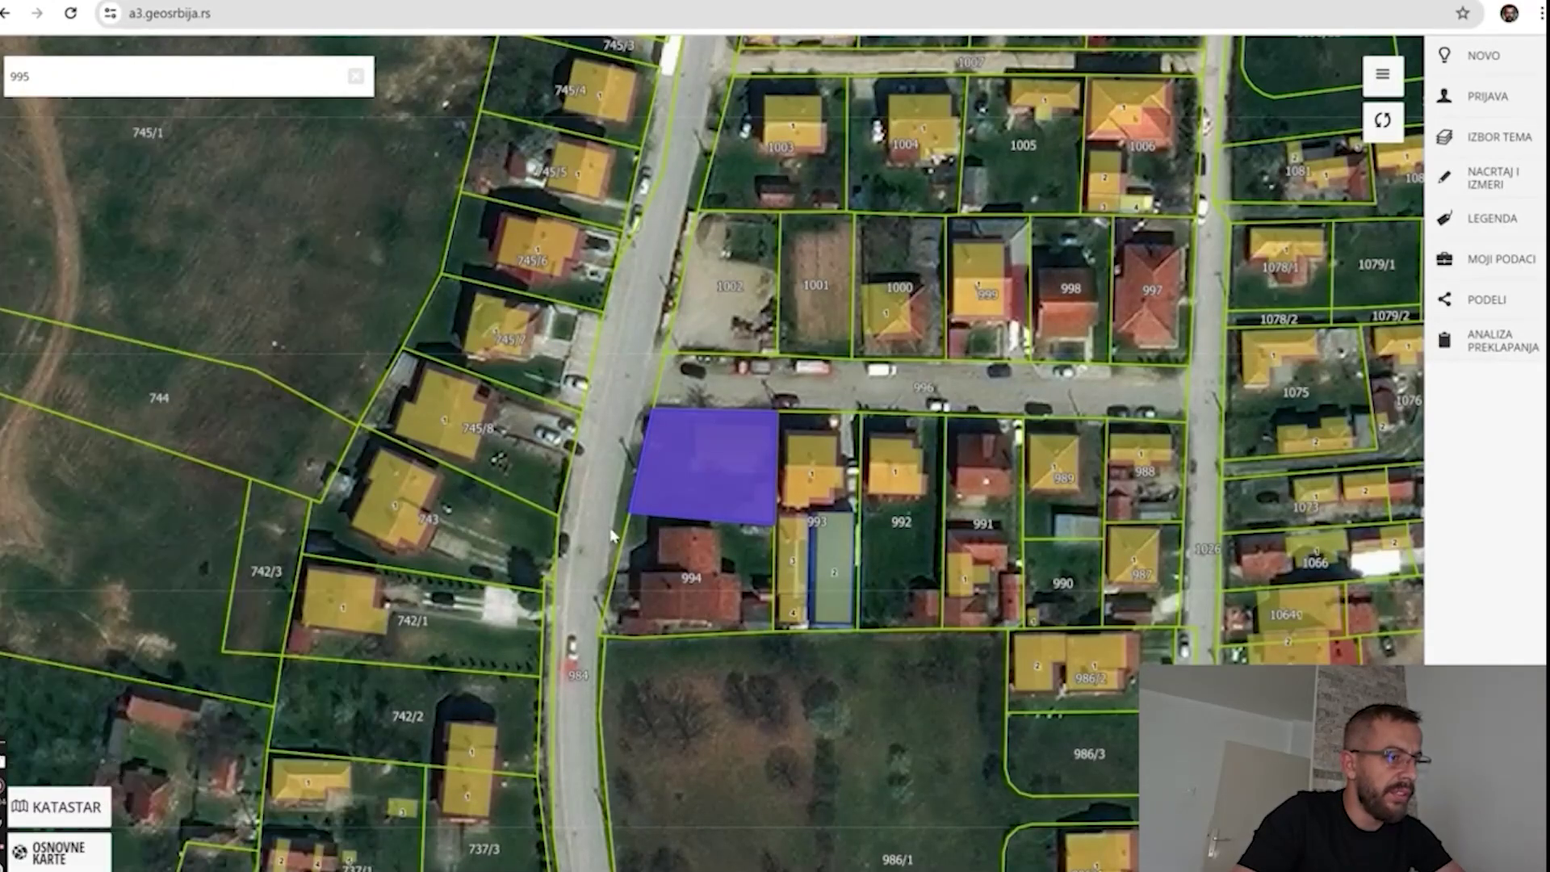
Open parcel 995's details (462 m², Valjevo) and follow its eKatastar link.
click(703, 457)
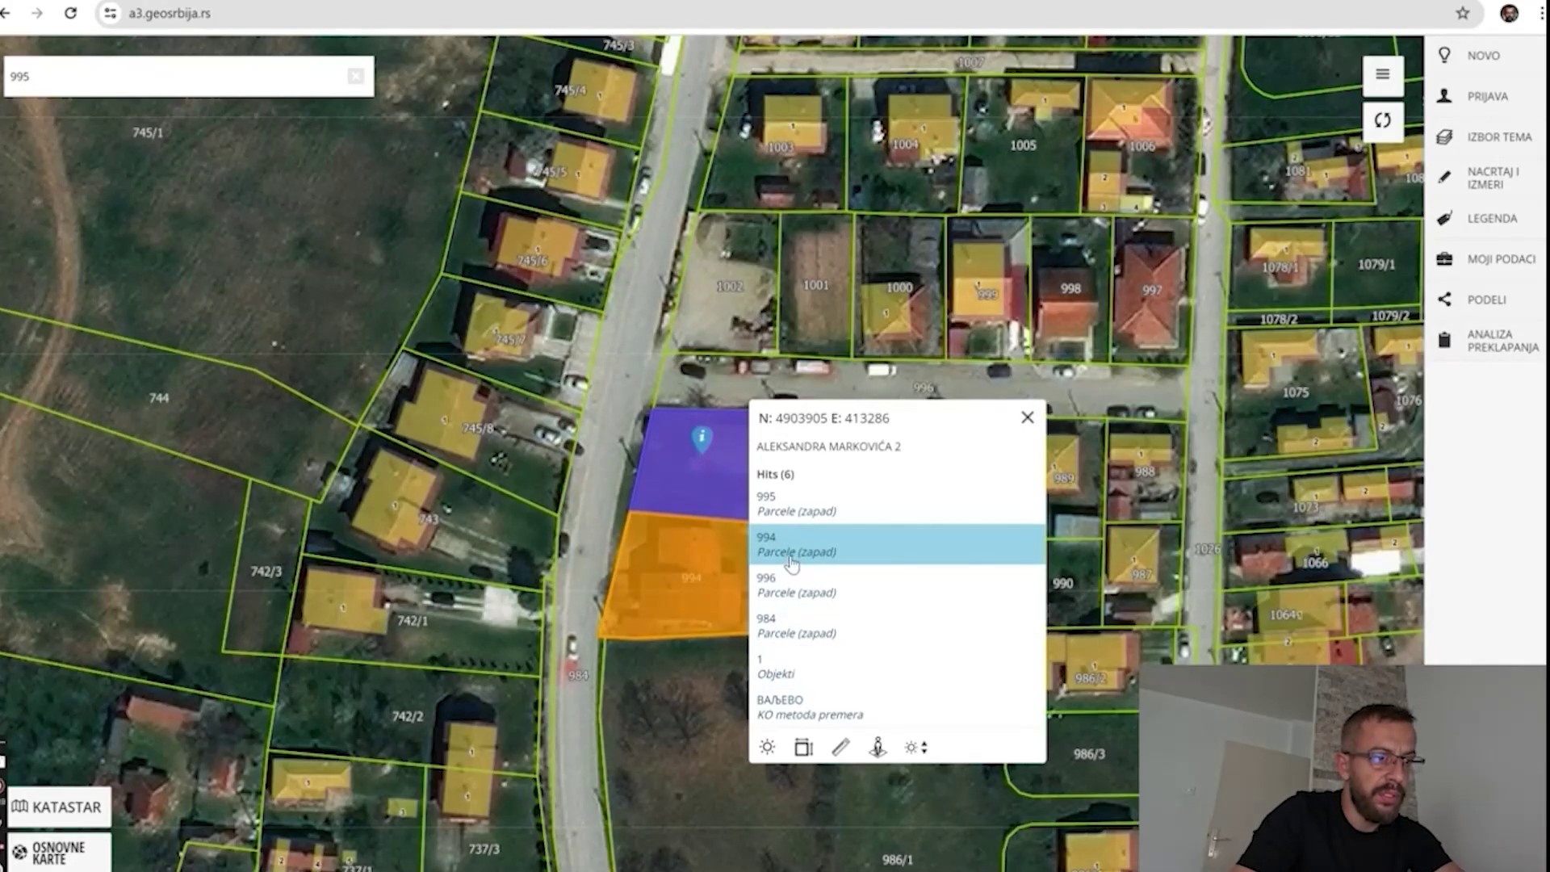
click(793, 517)
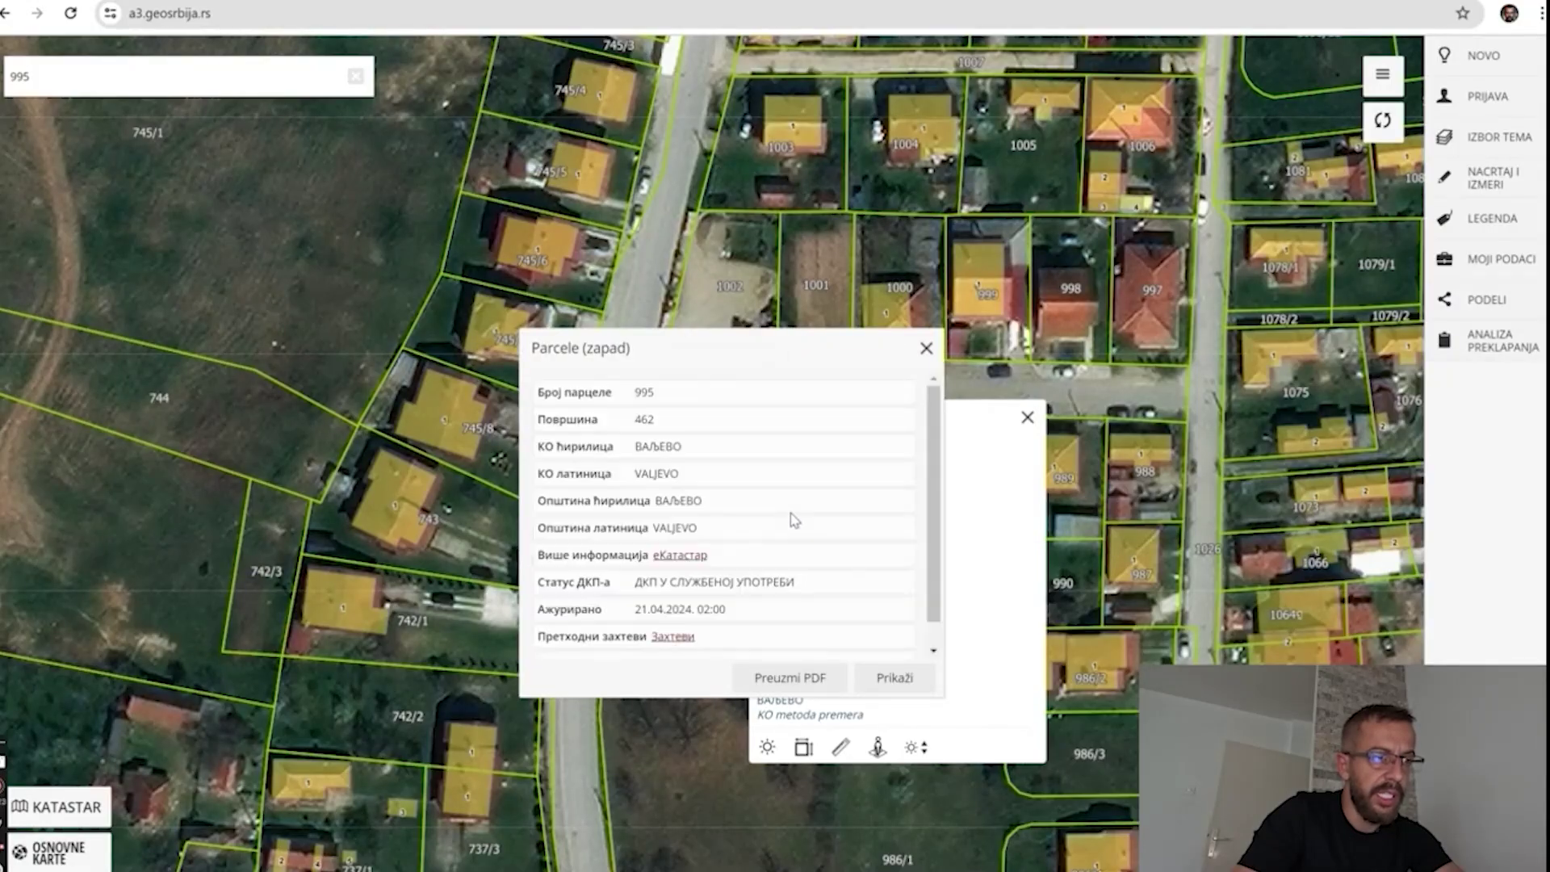
scroll(704, 485, down, 1)
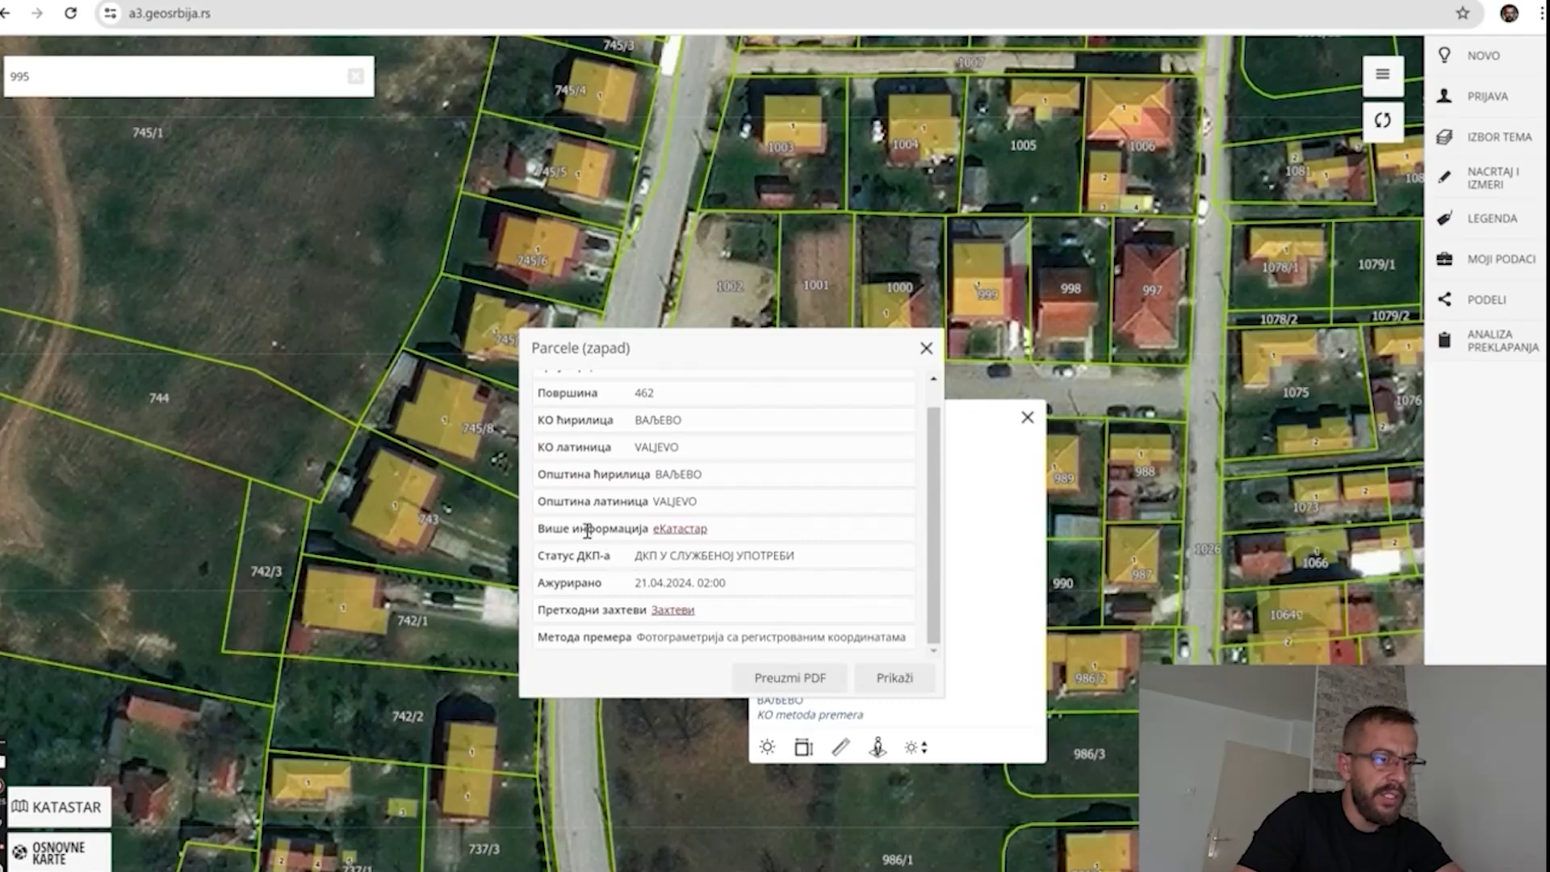
click(687, 531)
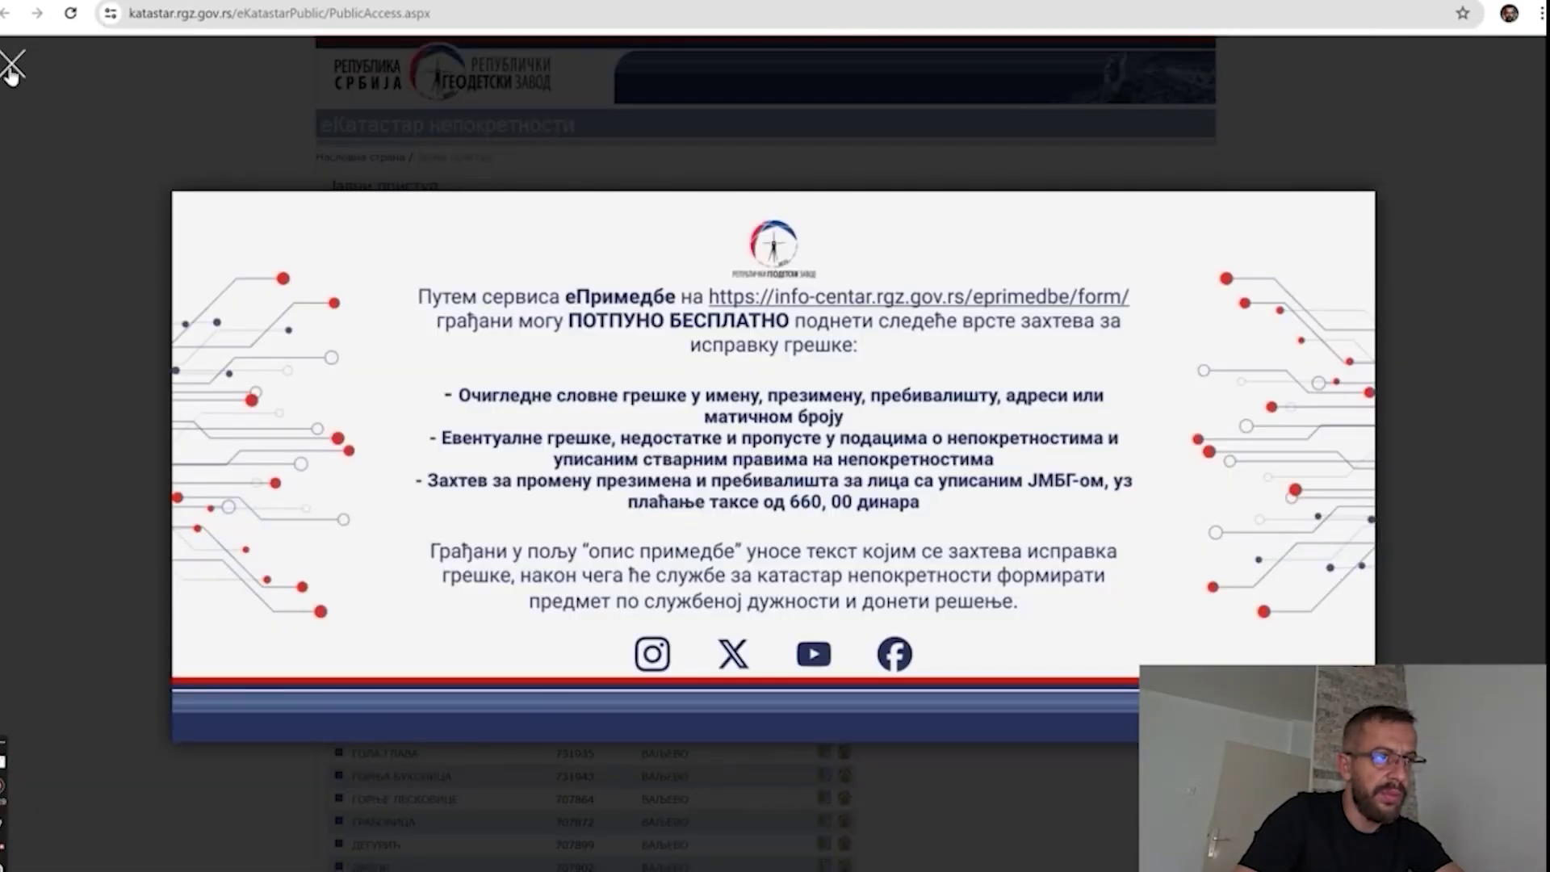
Dismiss the ePrimedbe notice and search eKatastar for parcel 995 in ВАЉЕВО with the captcha code.
click(20, 69)
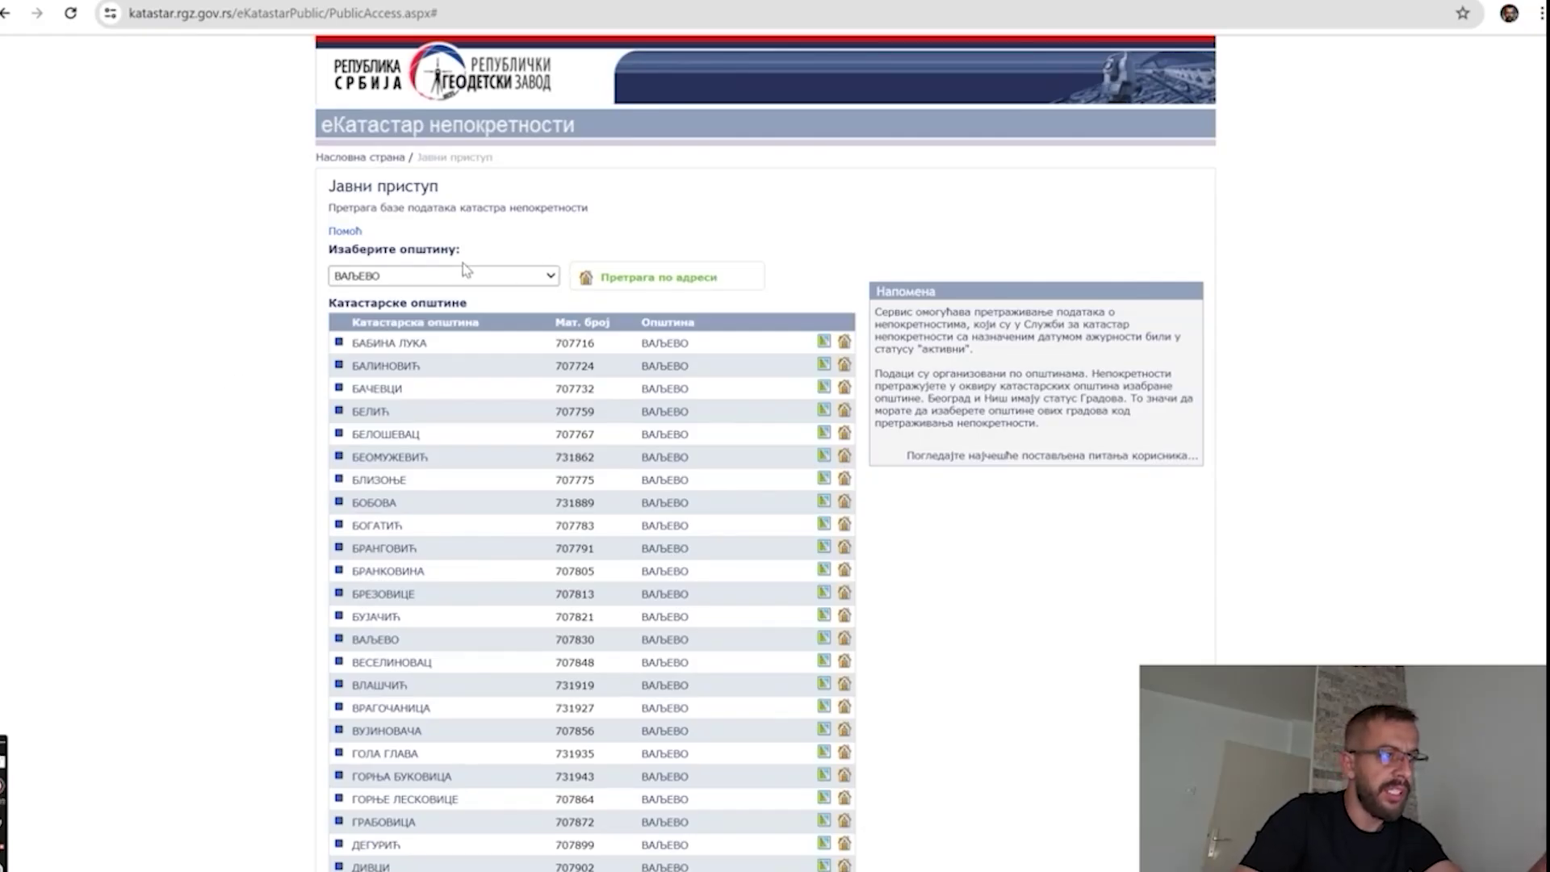
scroll(420, 363, down, 3)
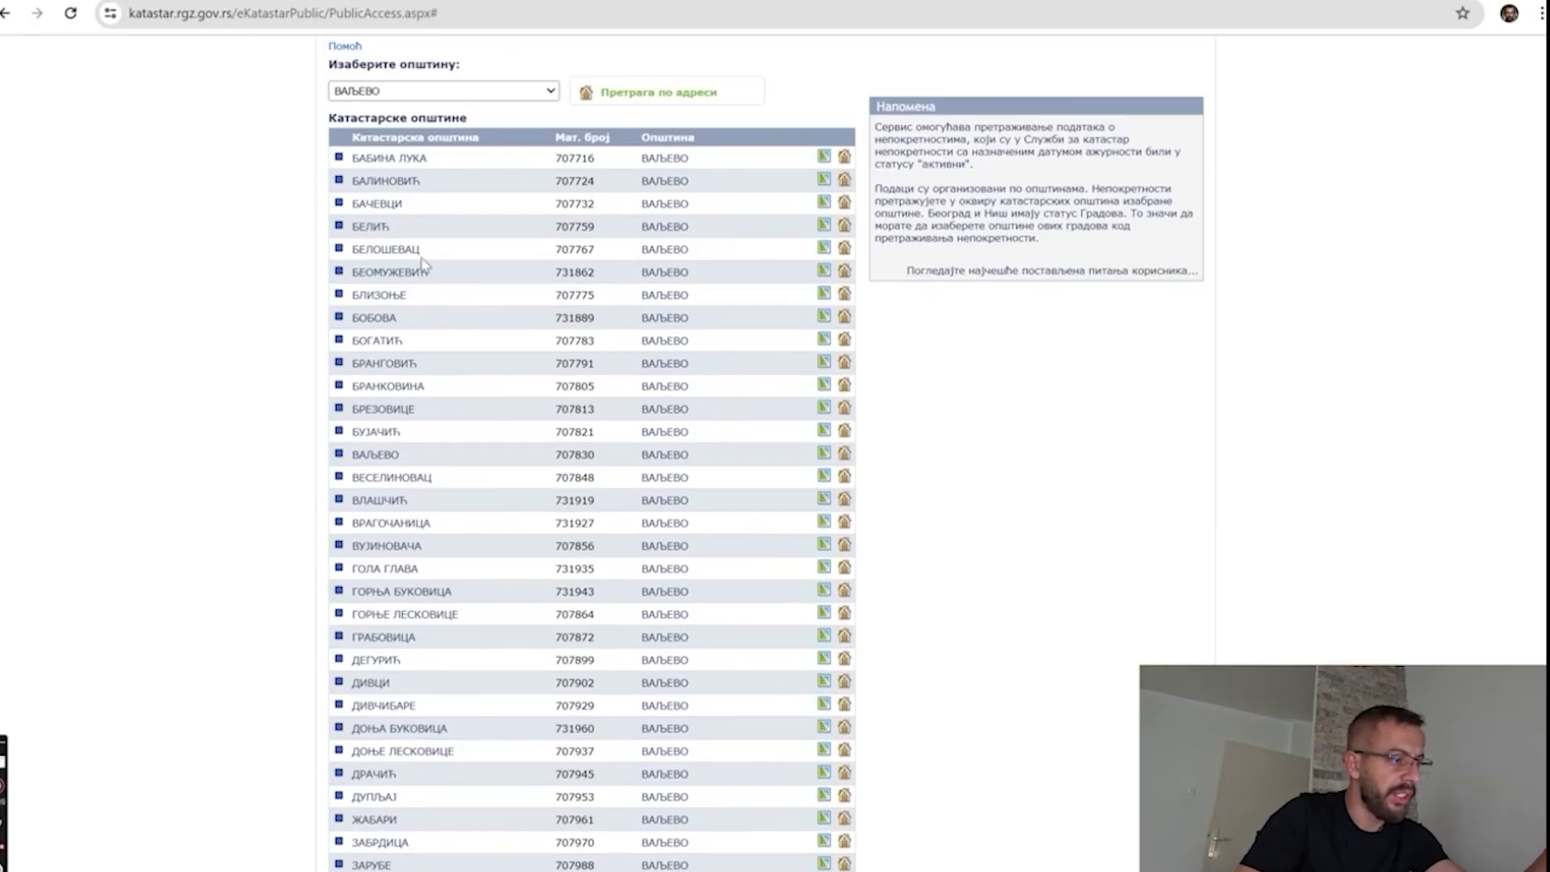
scroll(387, 242, up, 1)
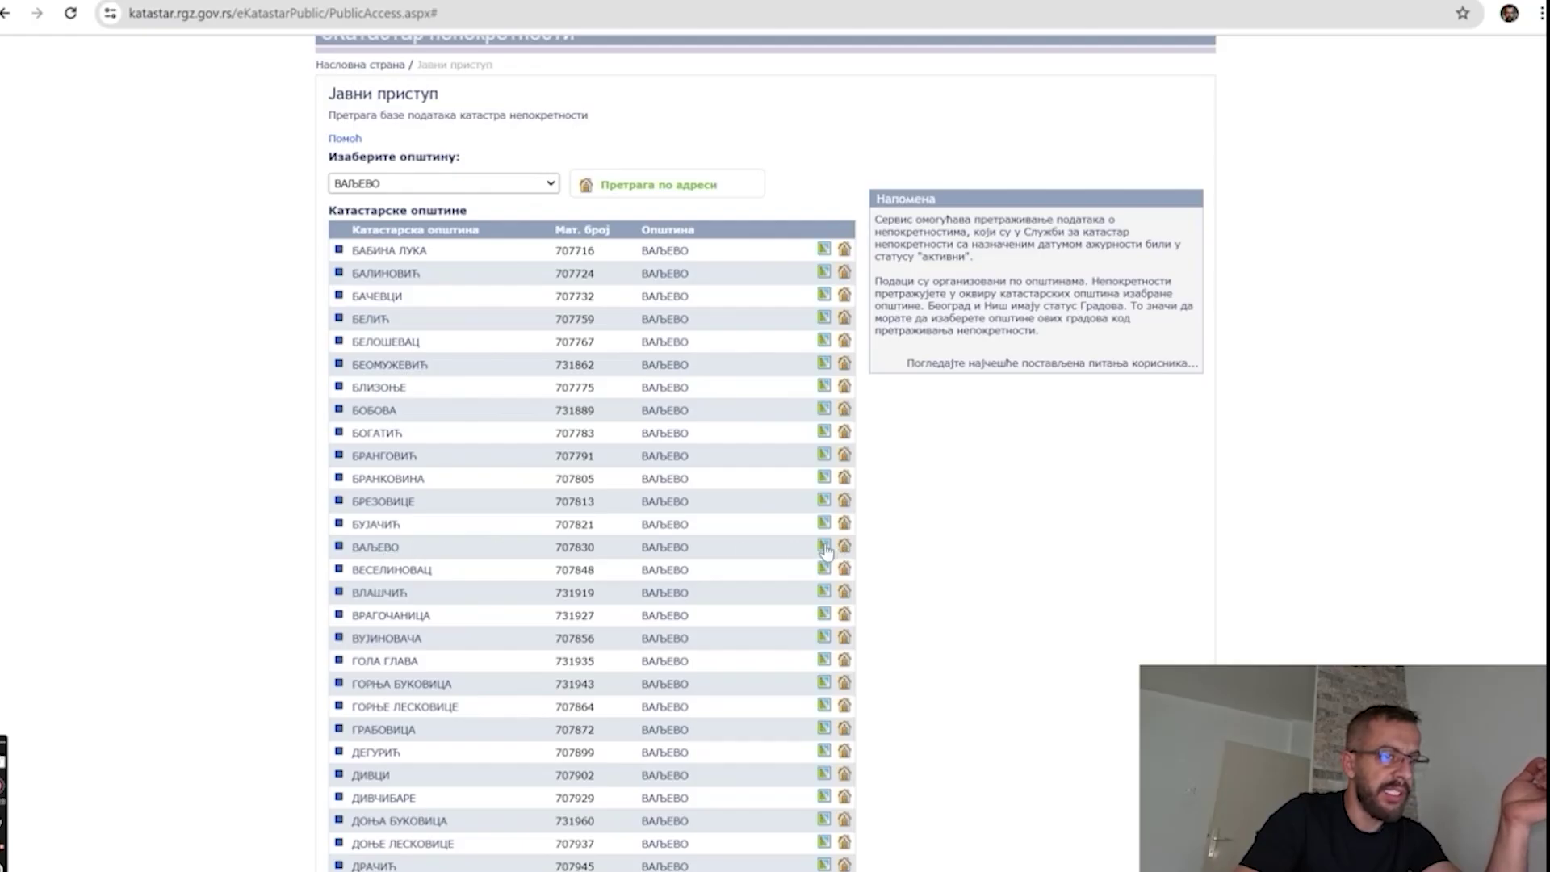
text(995)
click(372, 426)
text(OstZ8)
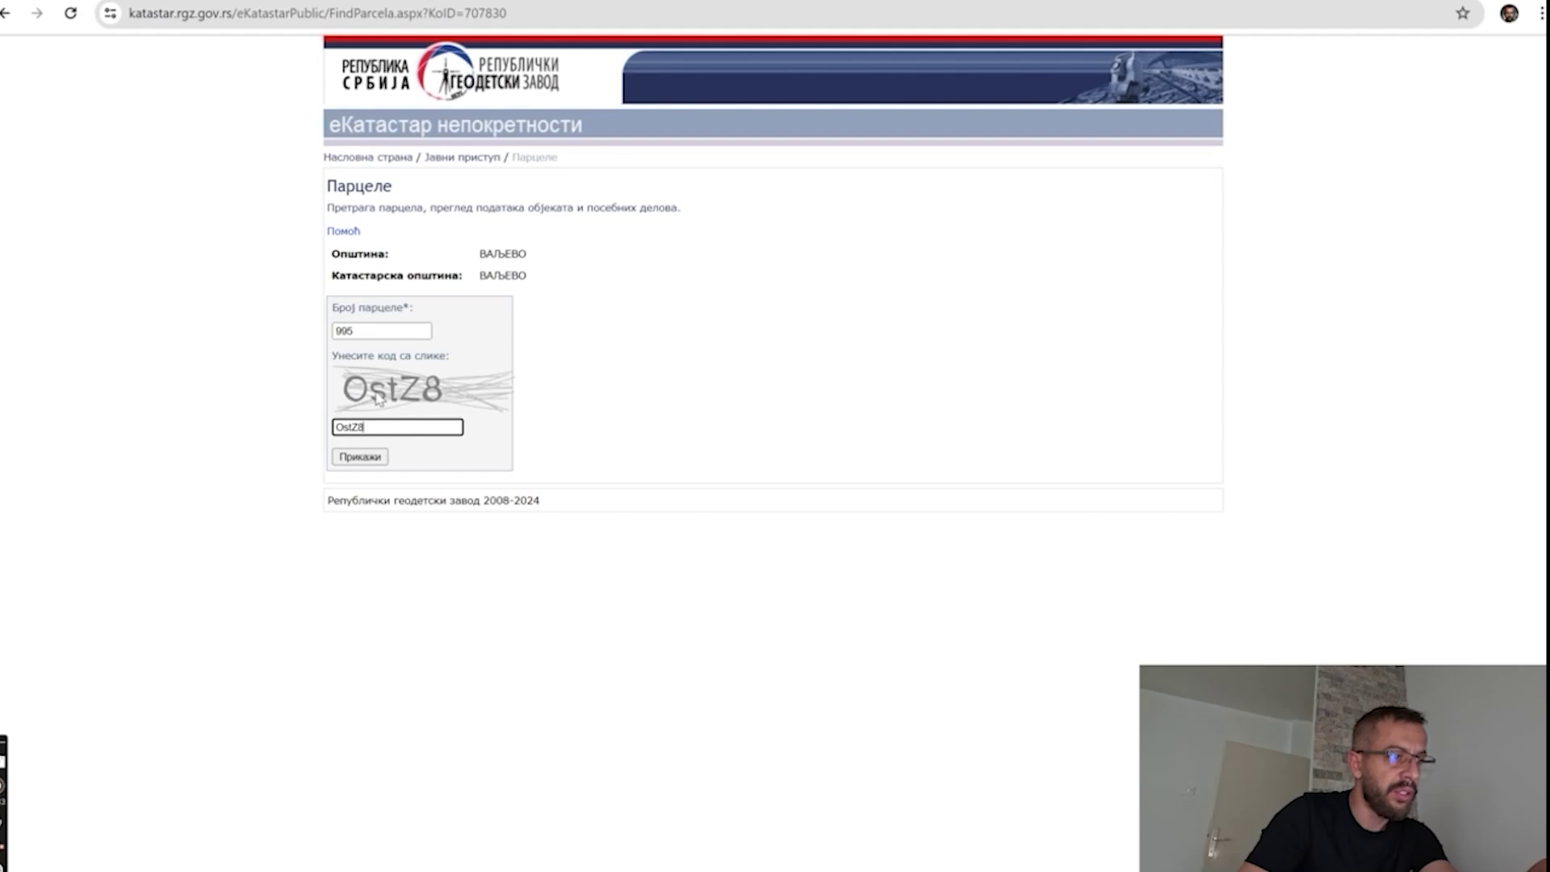
click(358, 457)
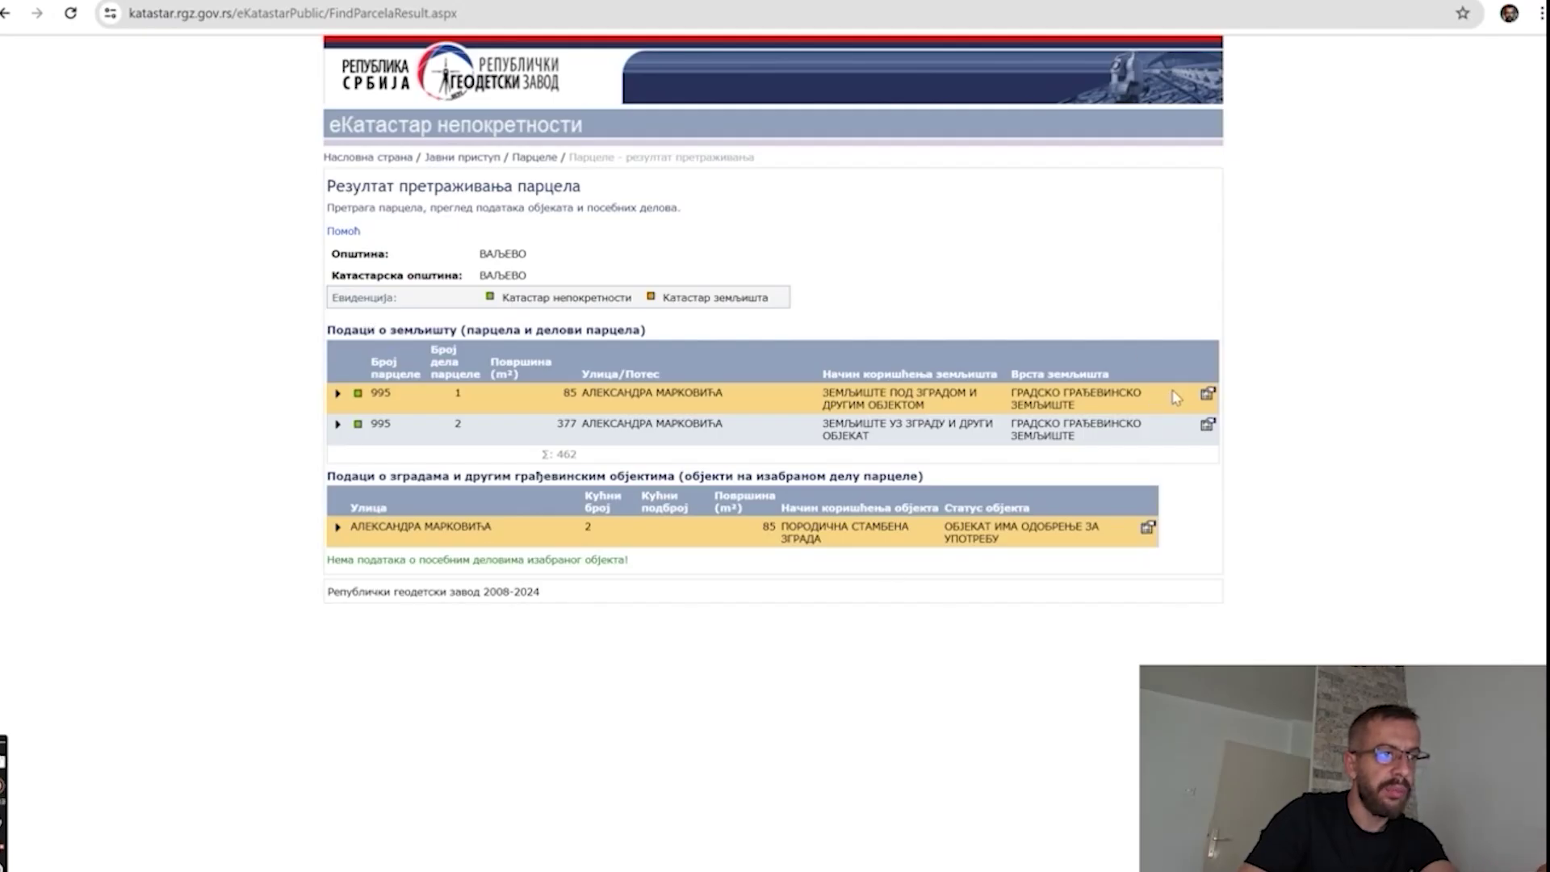
Open part 1's property record and highlight the 1/1 share, land type and land use.
click(1208, 394)
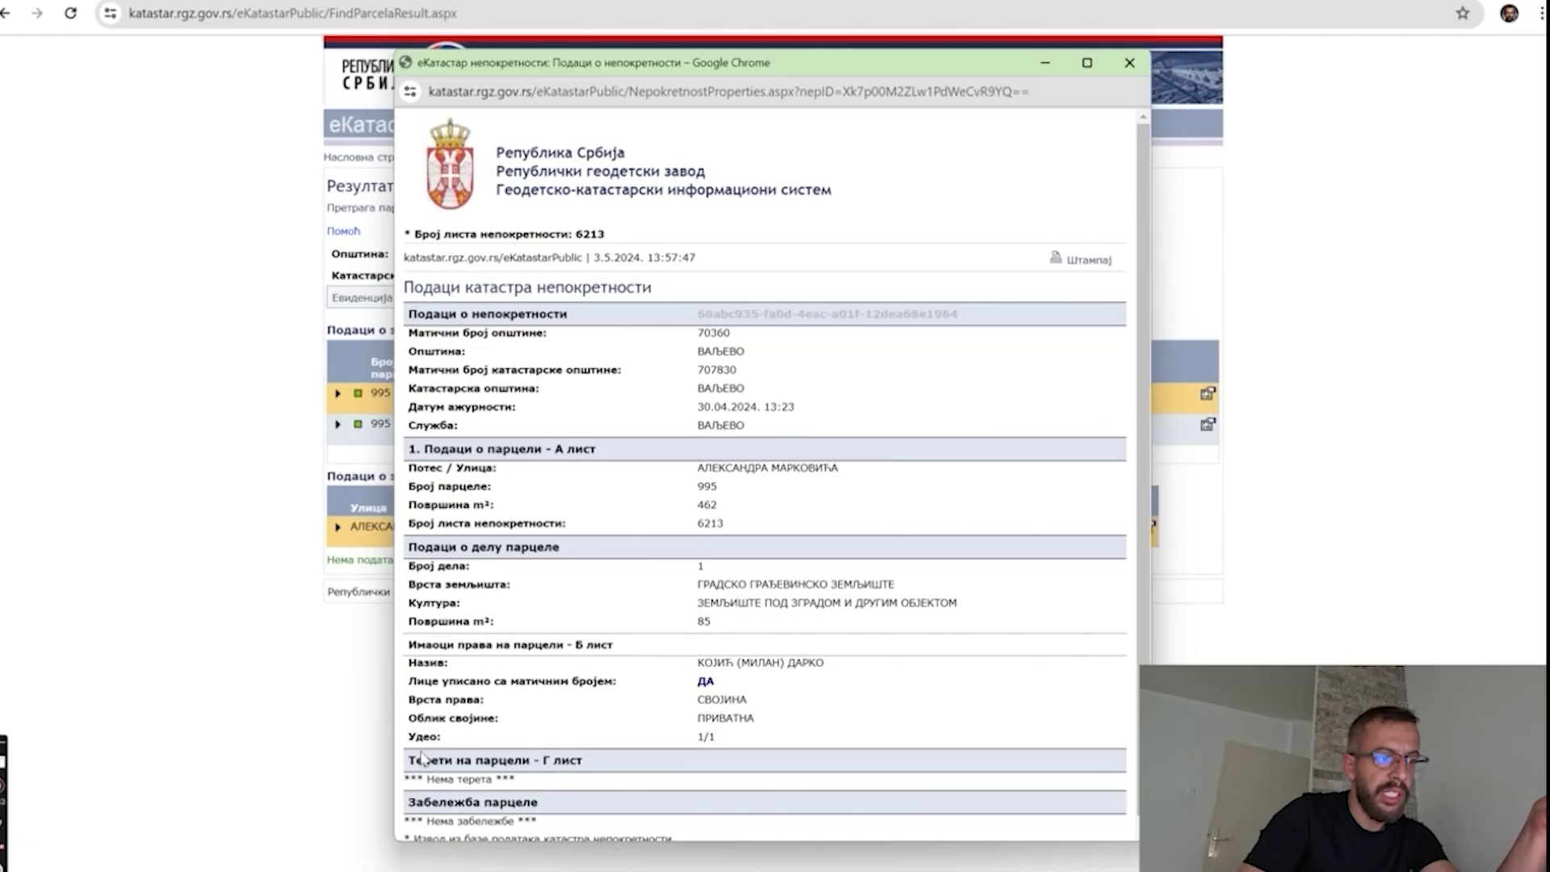
drag(699, 742, 731, 747)
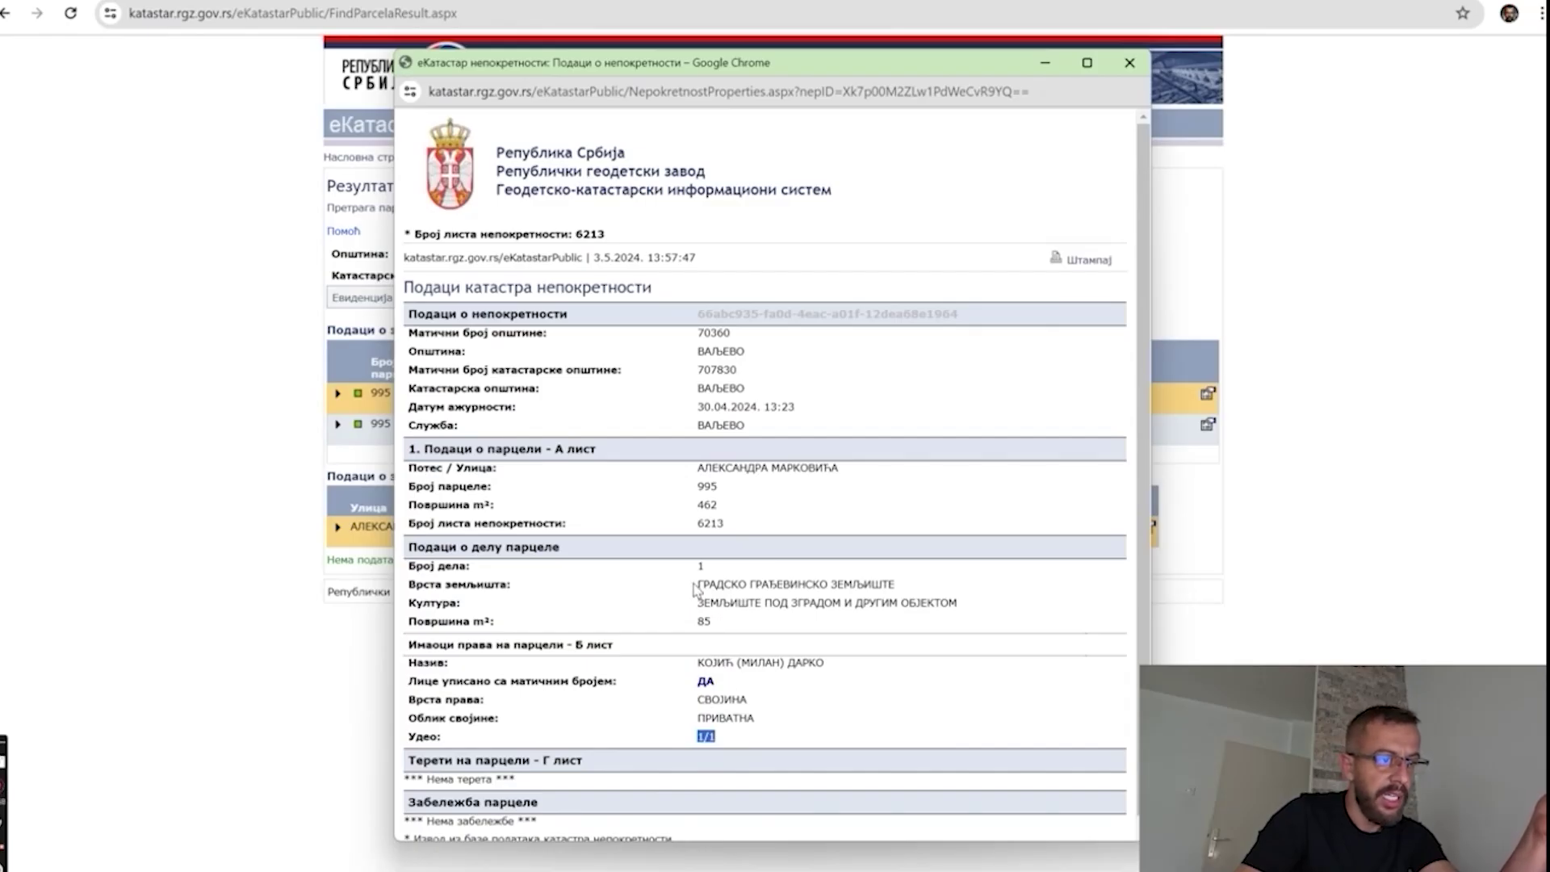
drag(696, 586, 892, 583)
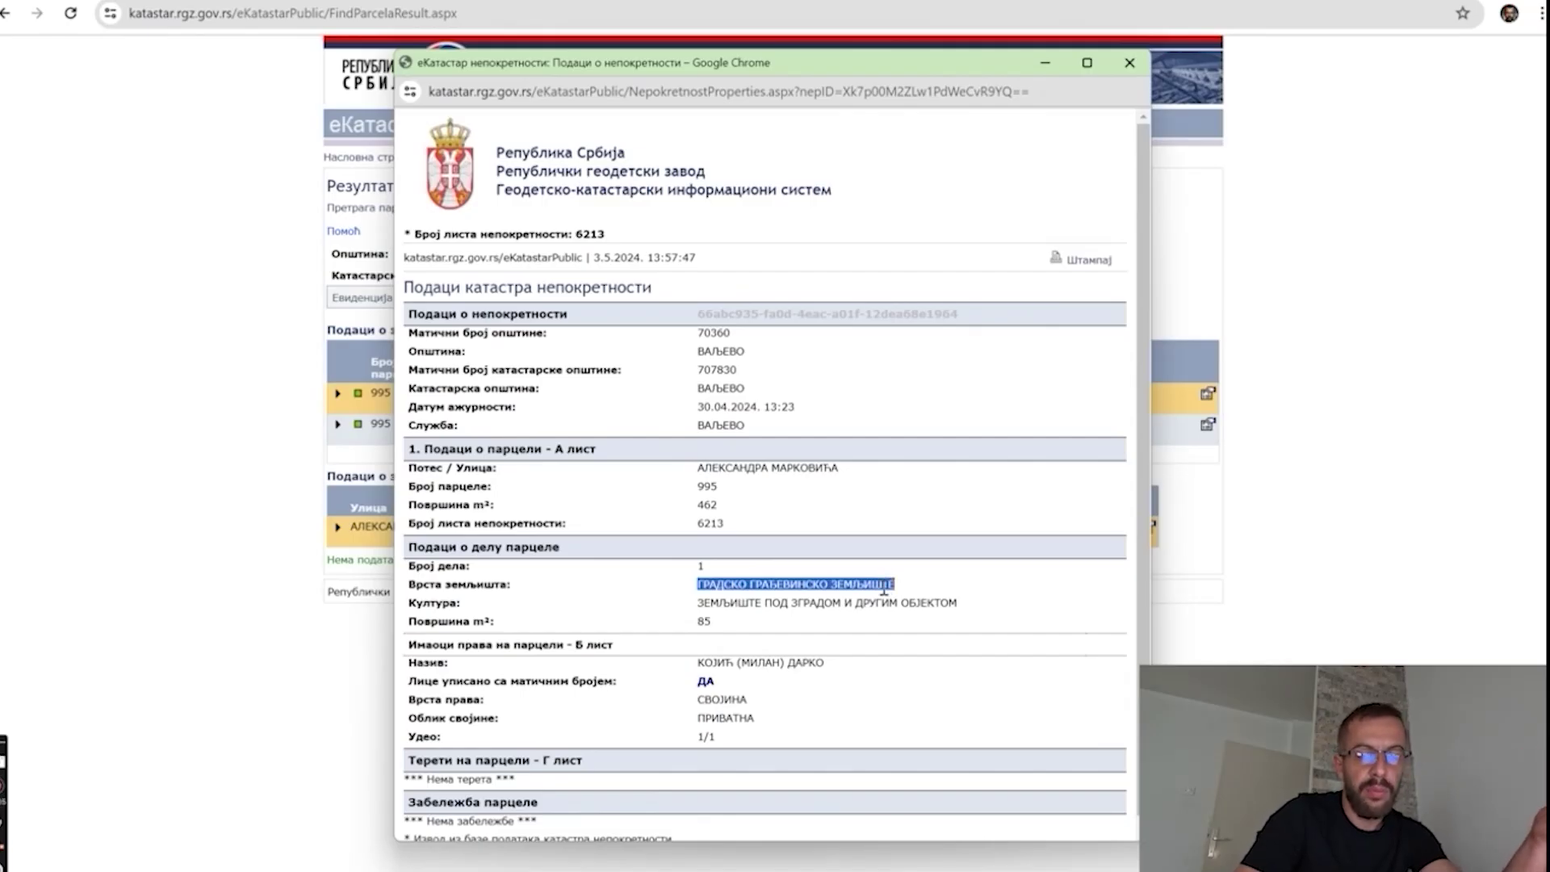
click(703, 605)
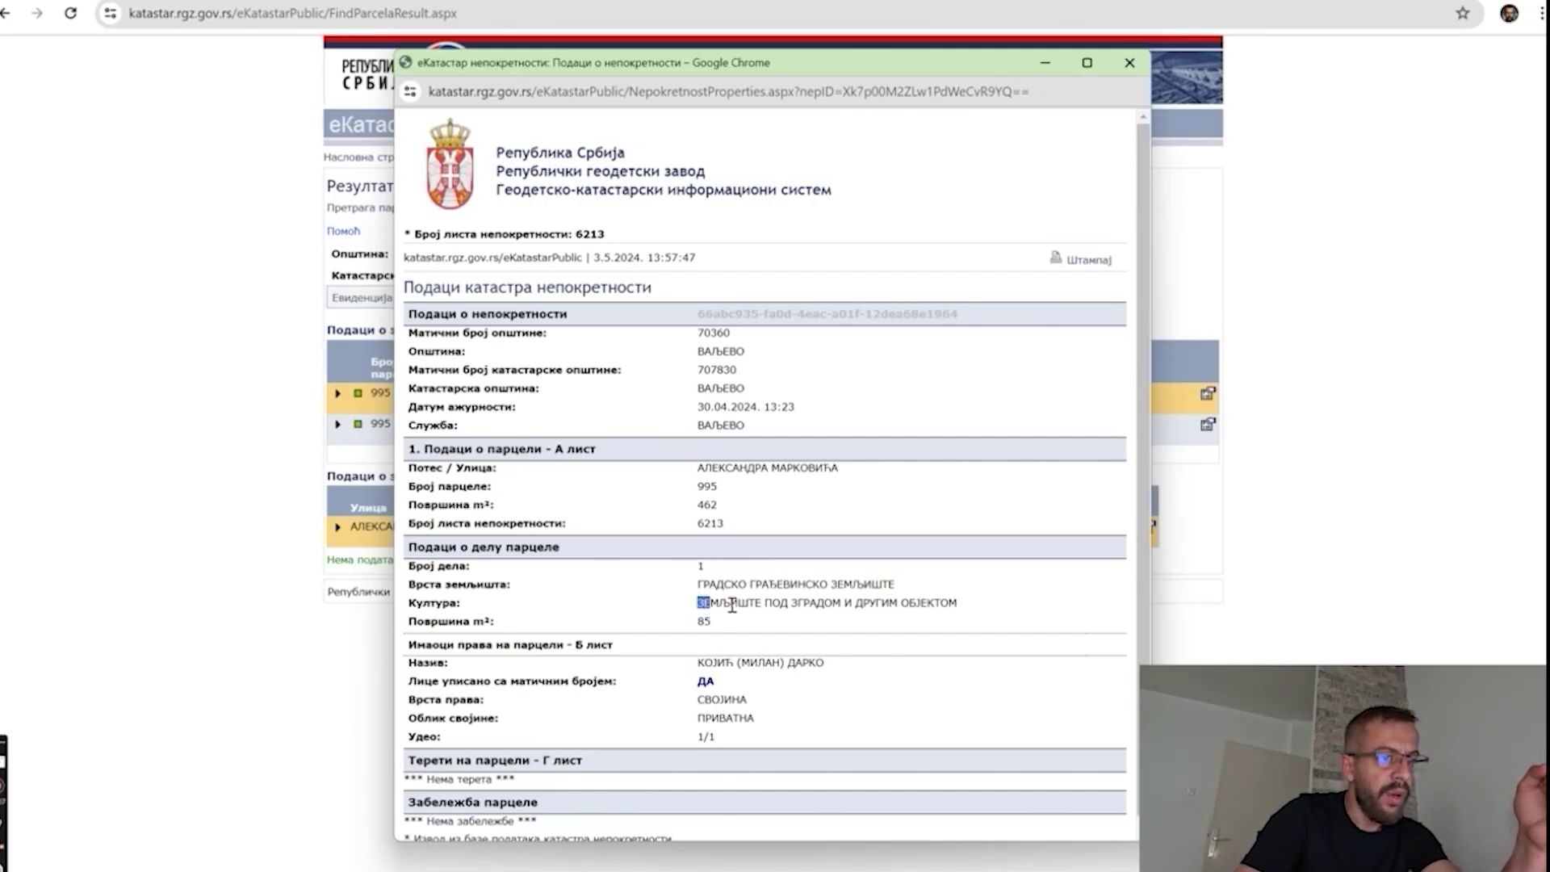
drag(714, 606, 977, 609)
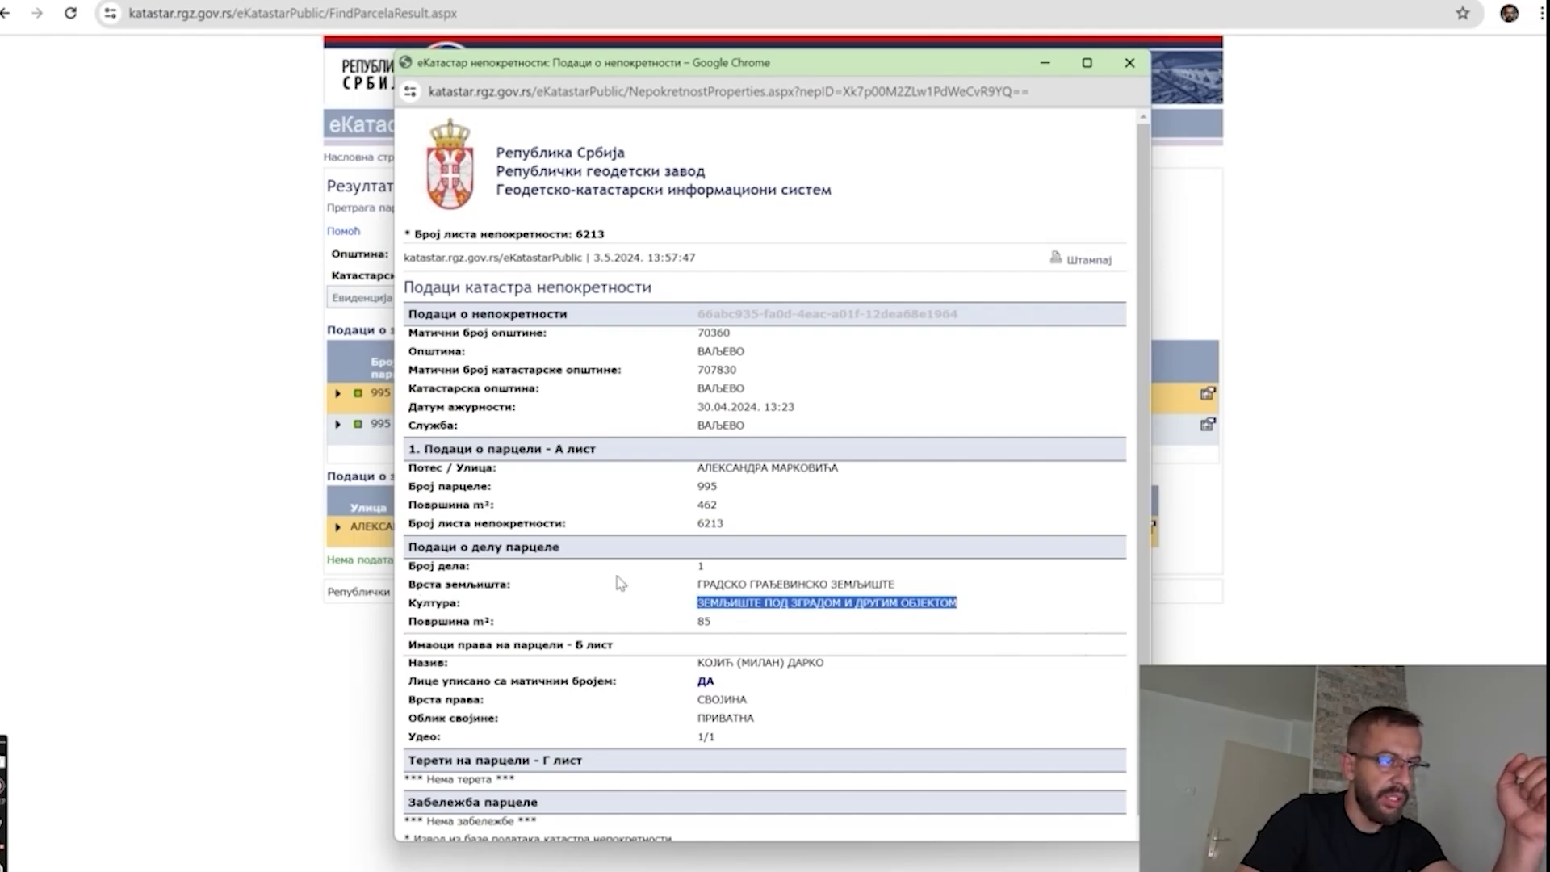
drag(696, 583, 966, 595)
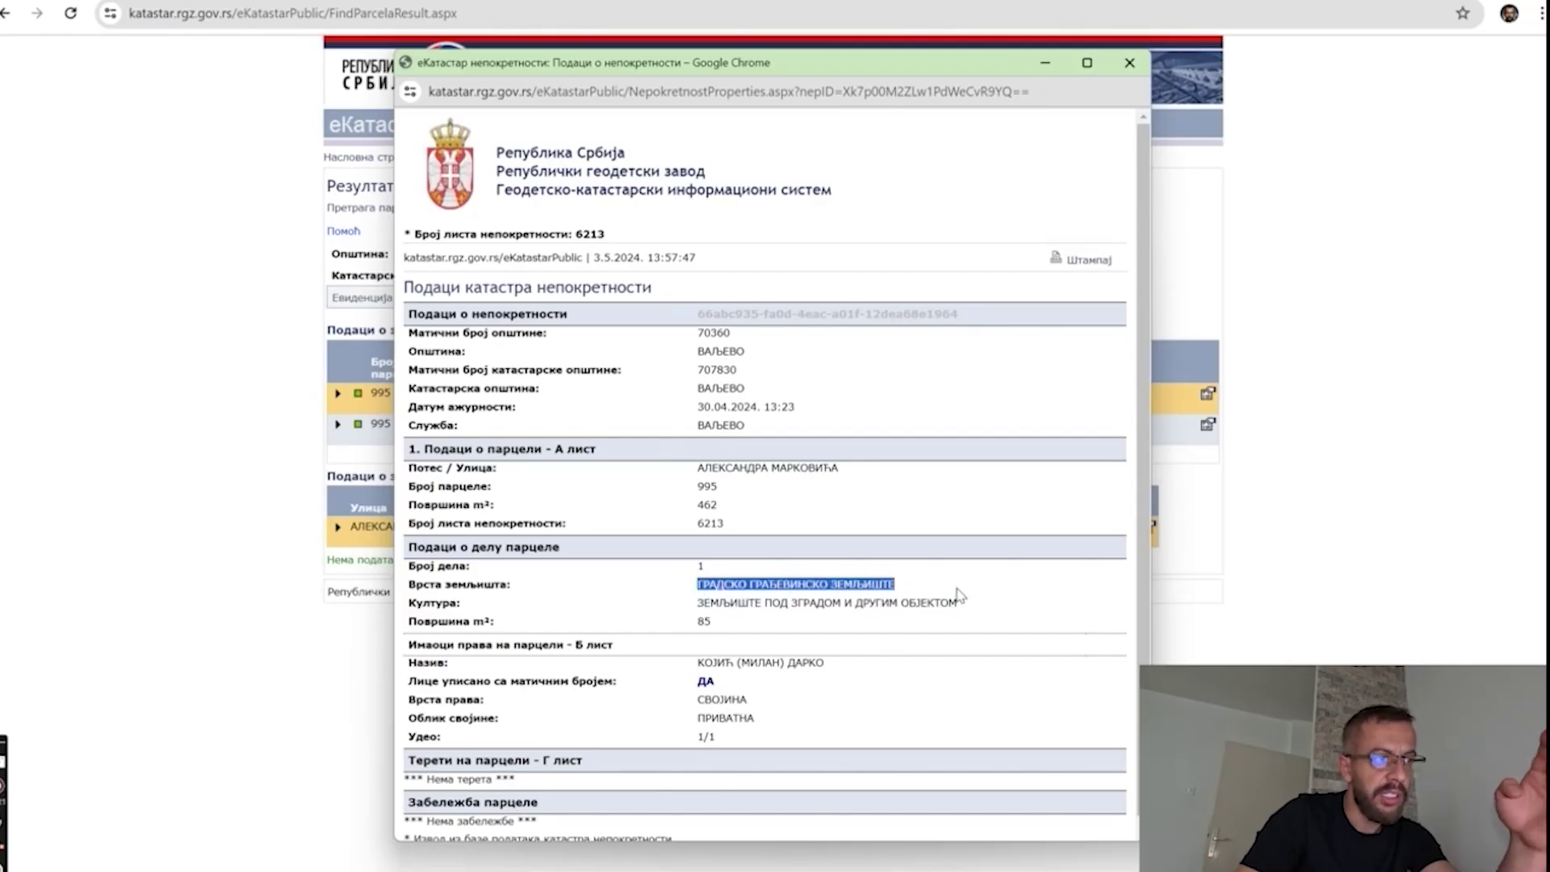
Review the encumbrances section (none recorded) and print the property sheet to Adobe PDF.
scroll(932, 603, down, 1)
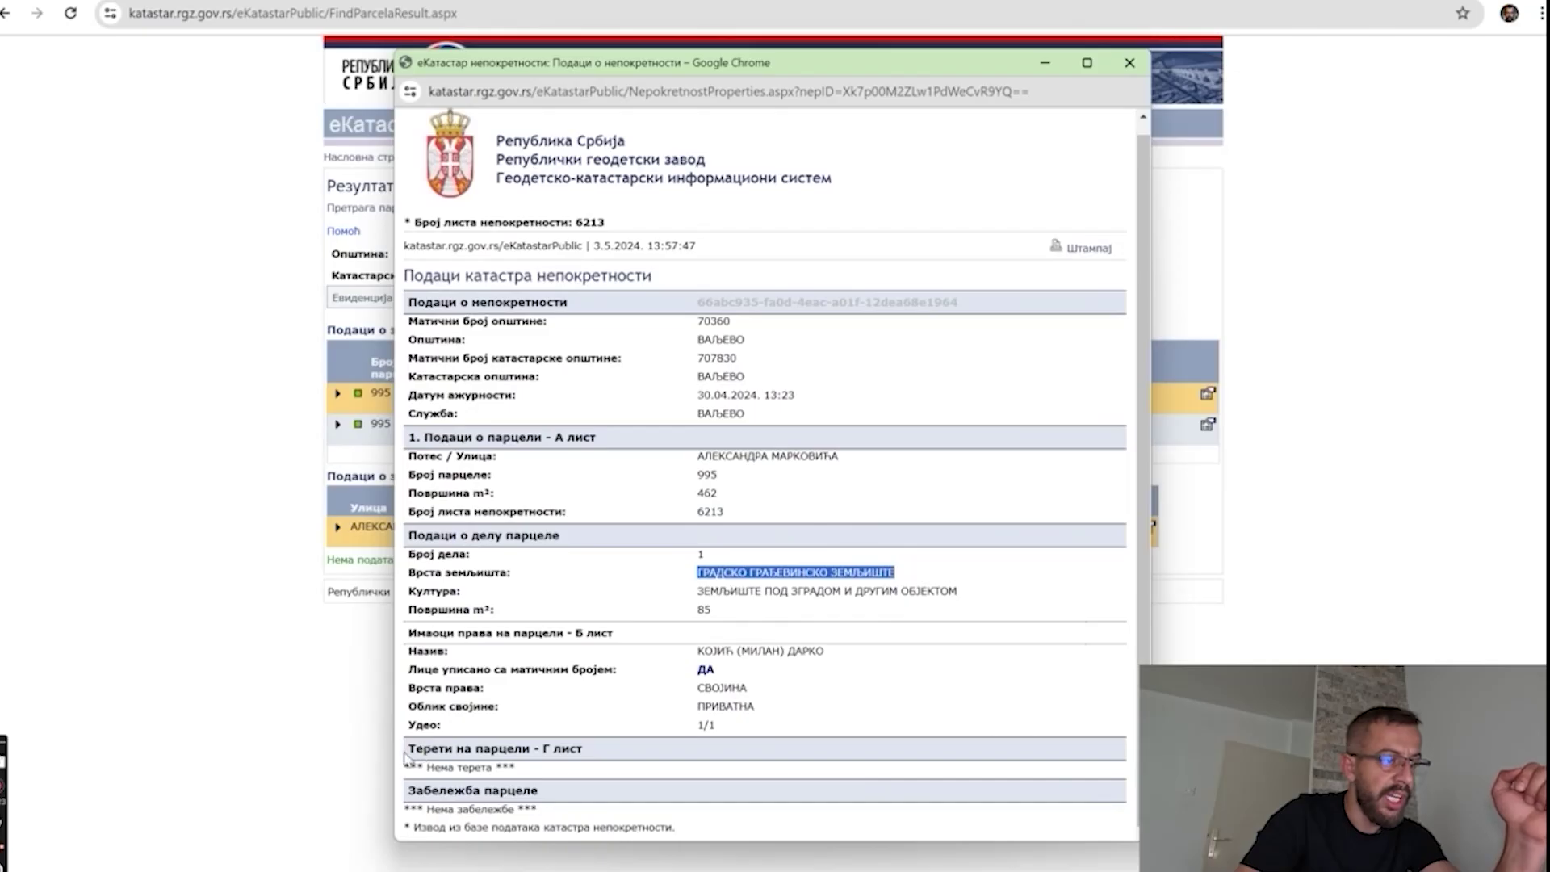
drag(406, 755, 626, 761)
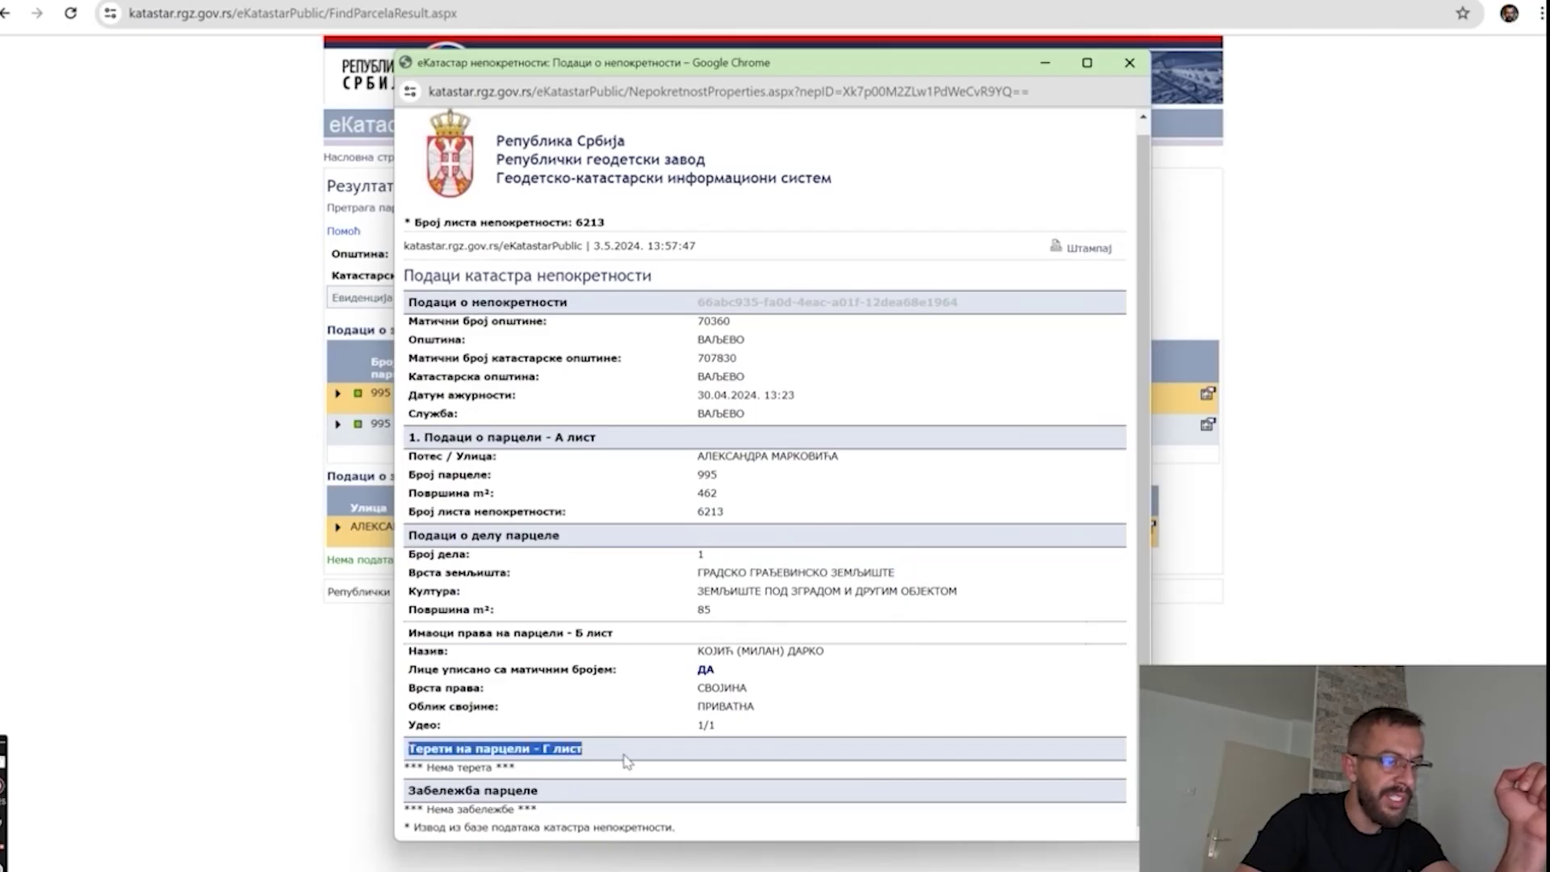
drag(406, 812, 582, 783)
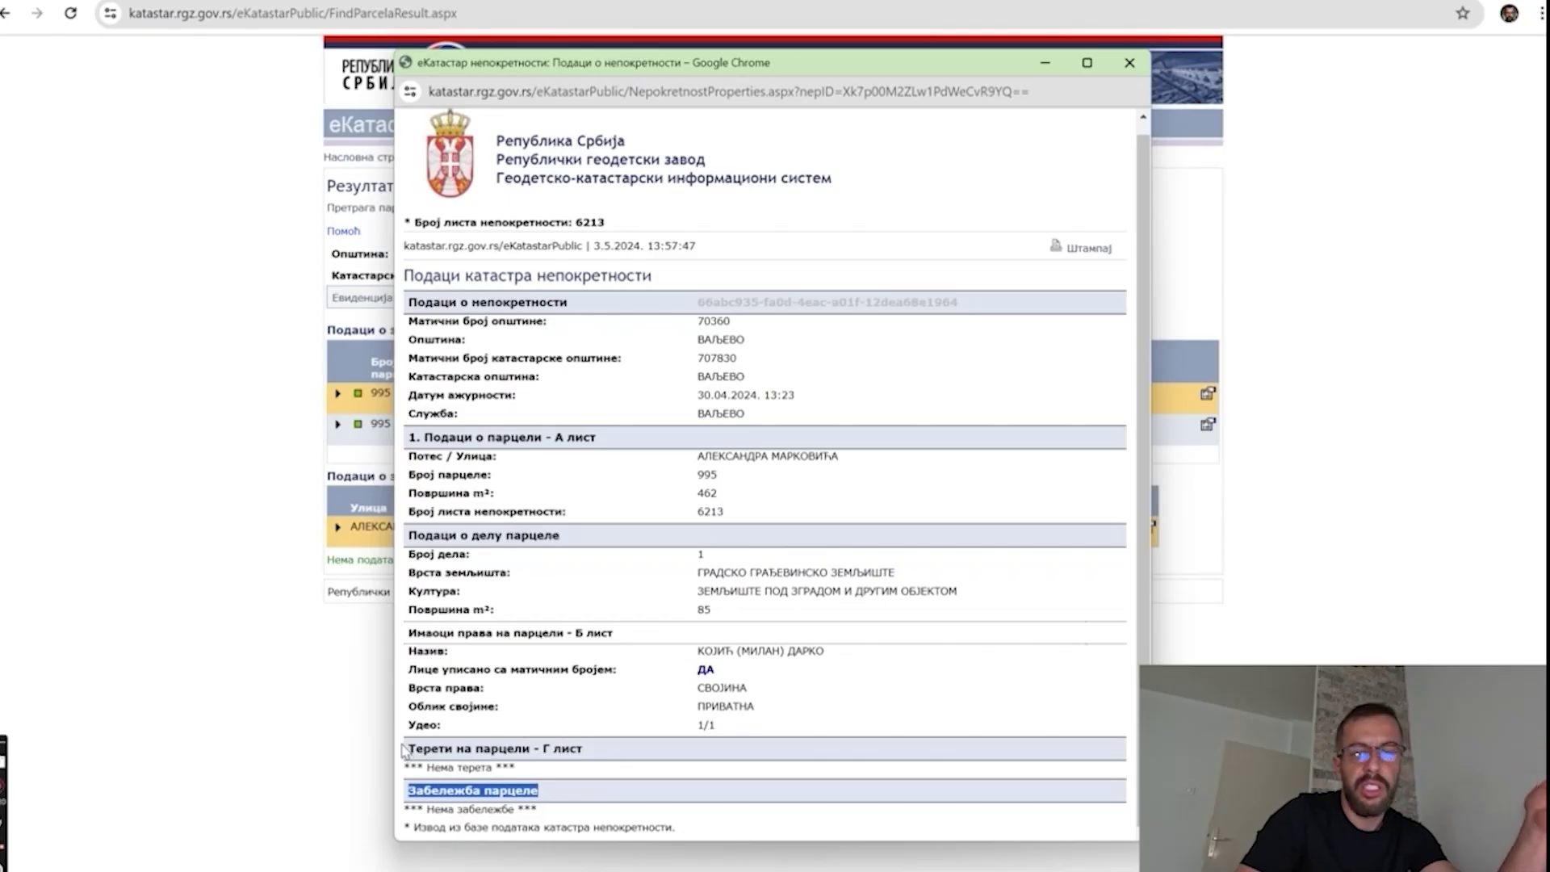
drag(406, 750, 629, 751)
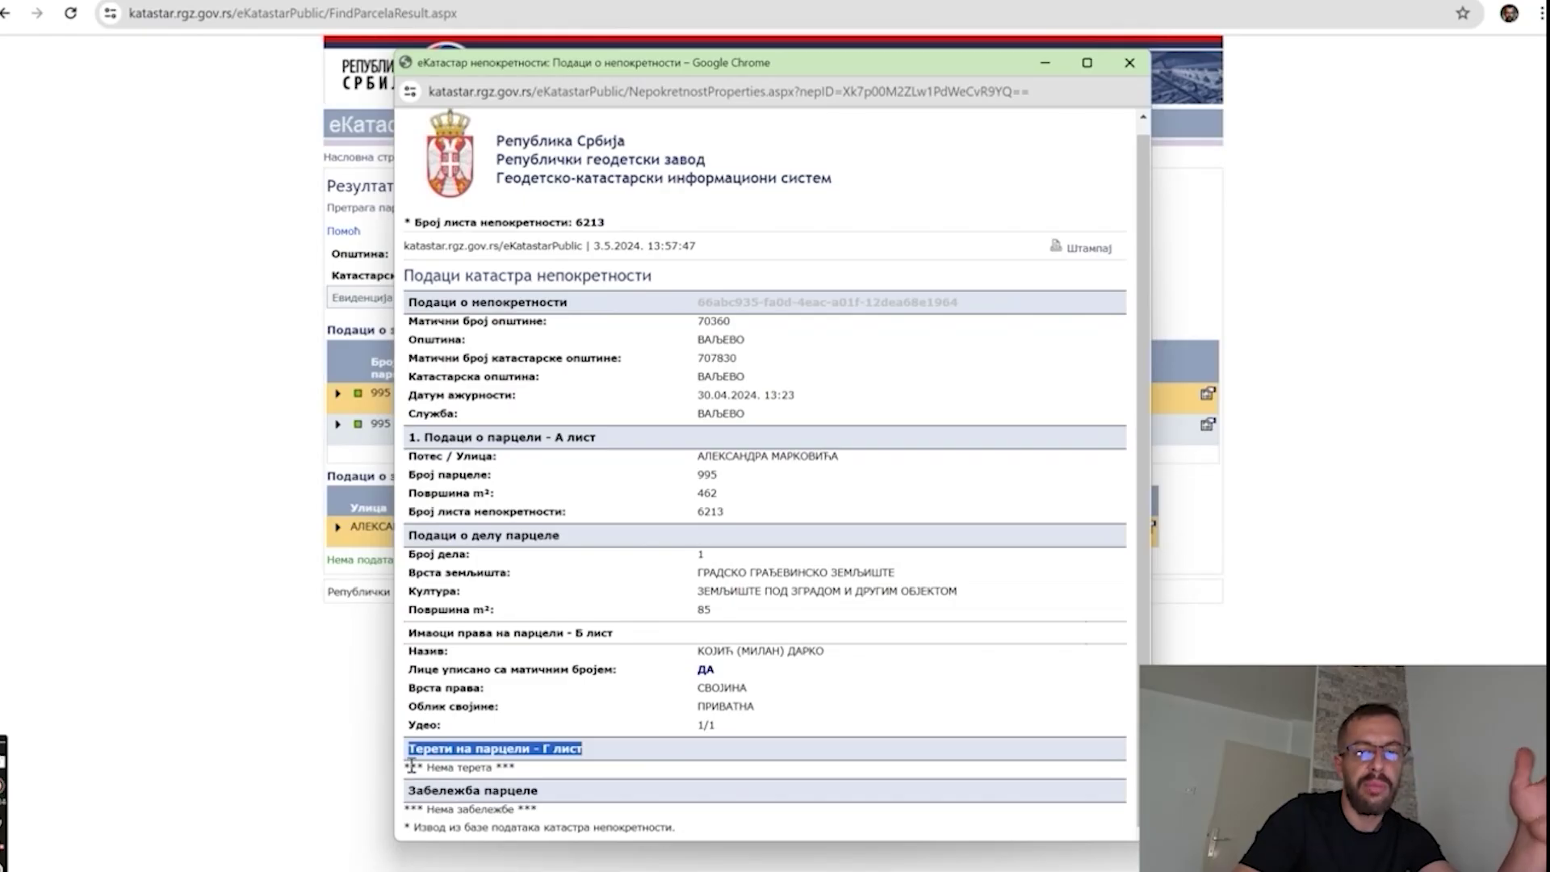
drag(410, 767, 540, 769)
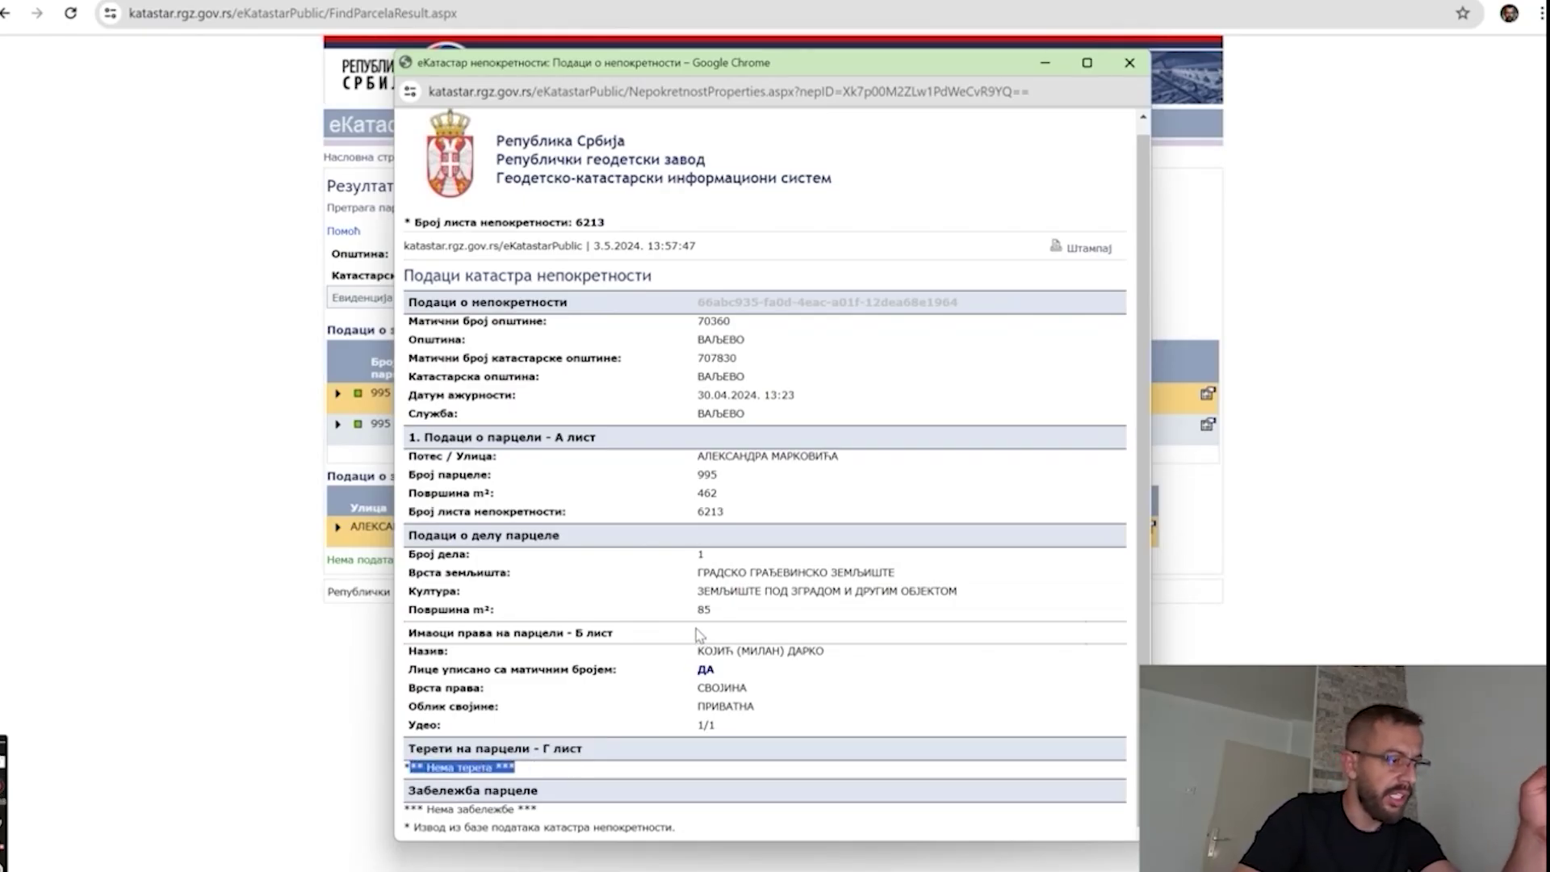
click(1058, 248)
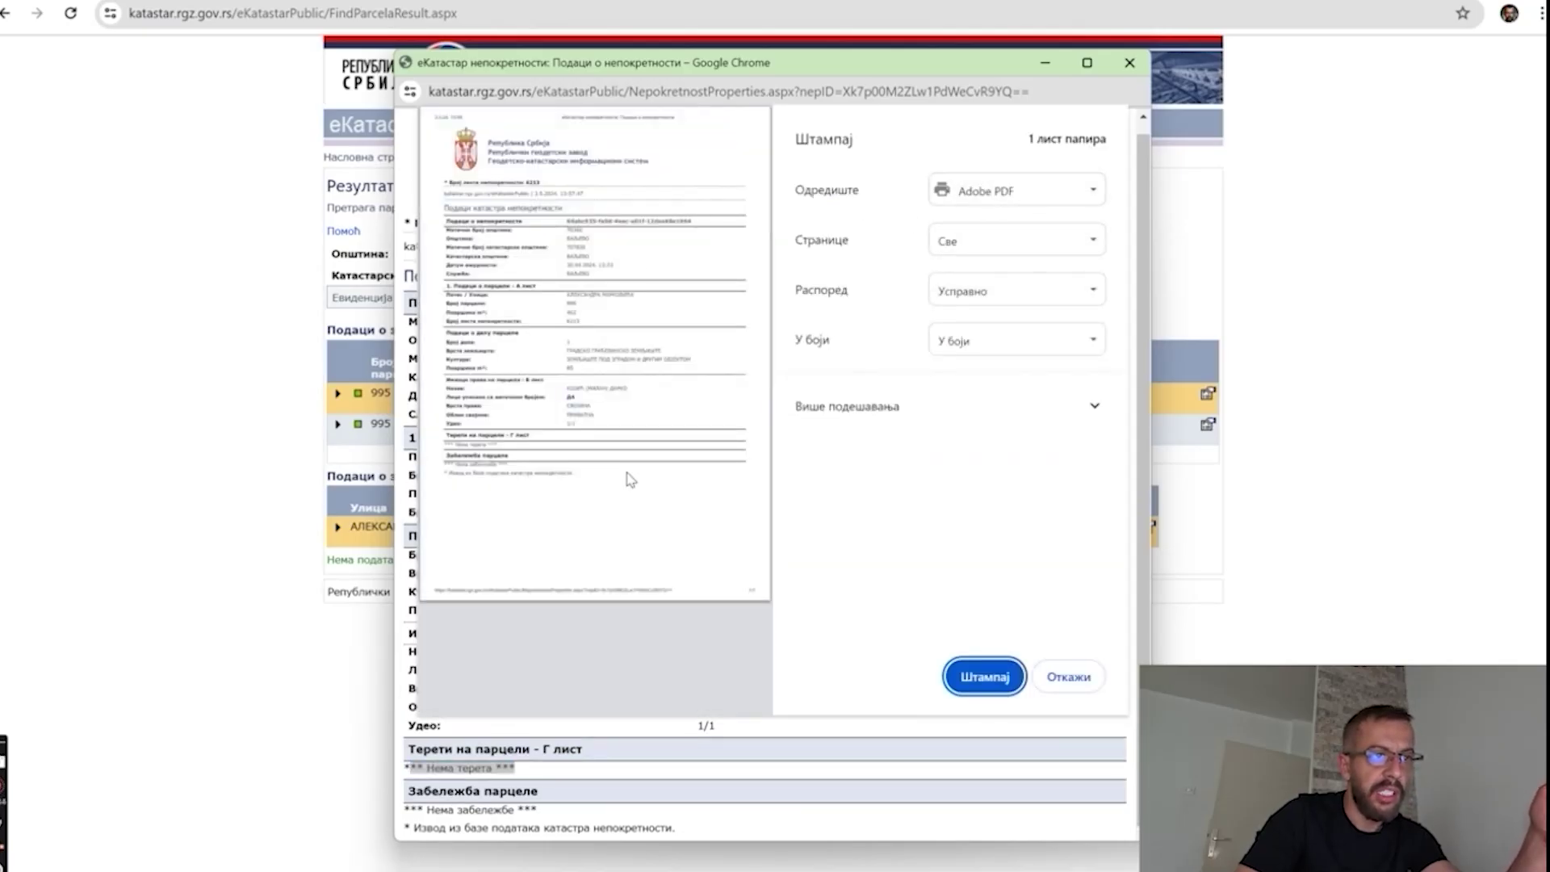
click(981, 678)
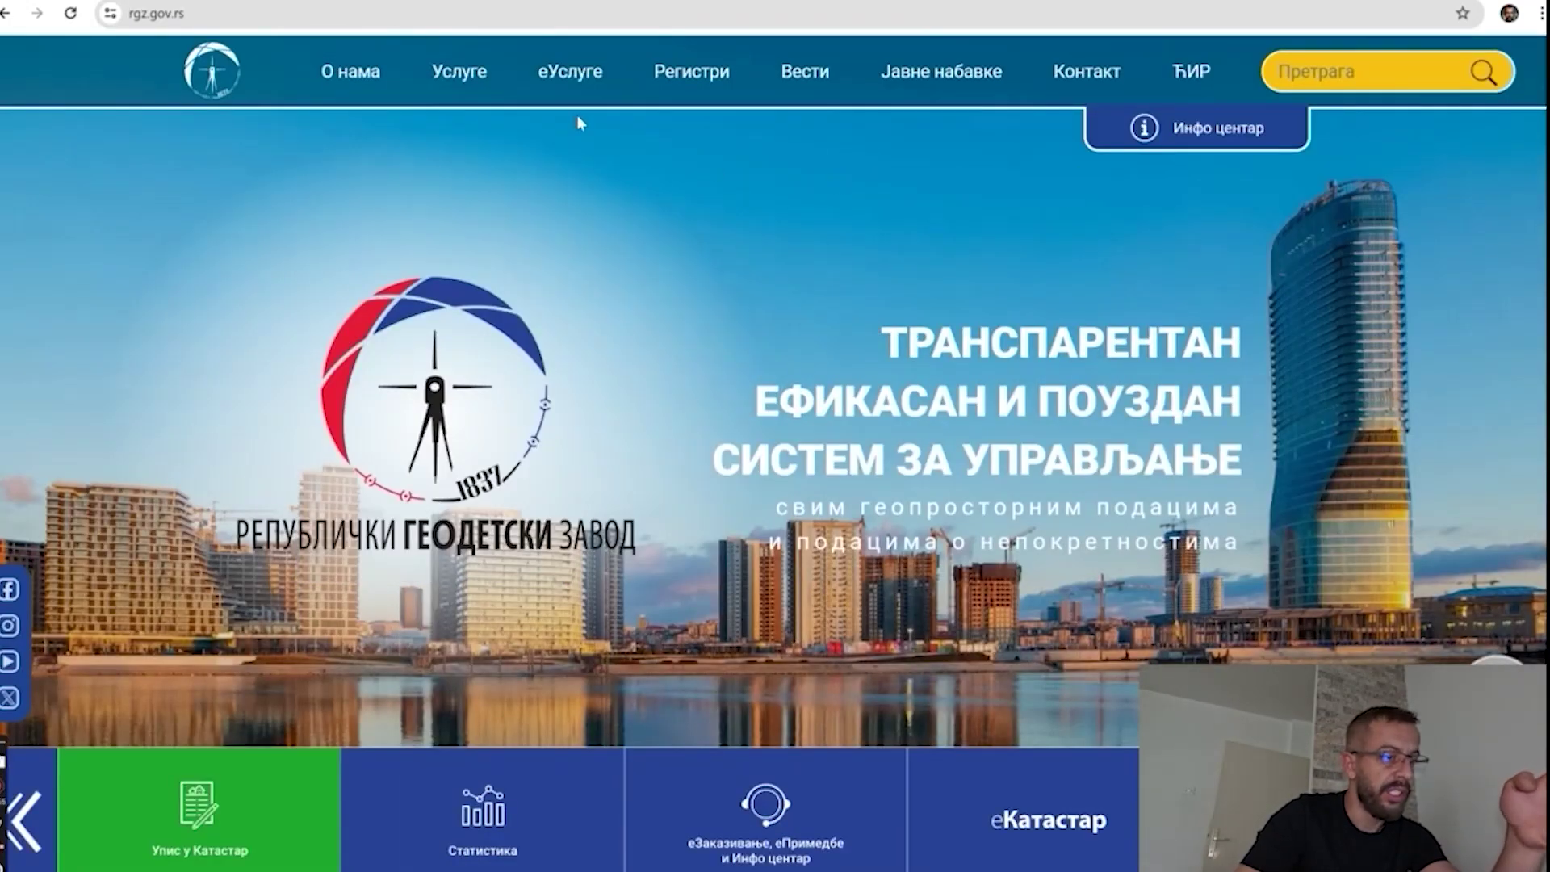
Open ЕКАТАСТАР ЈАВНИ ПРИСТУП from the RGZ еУслуге menu and dismiss the feedback popup.
mouse_move(570, 77)
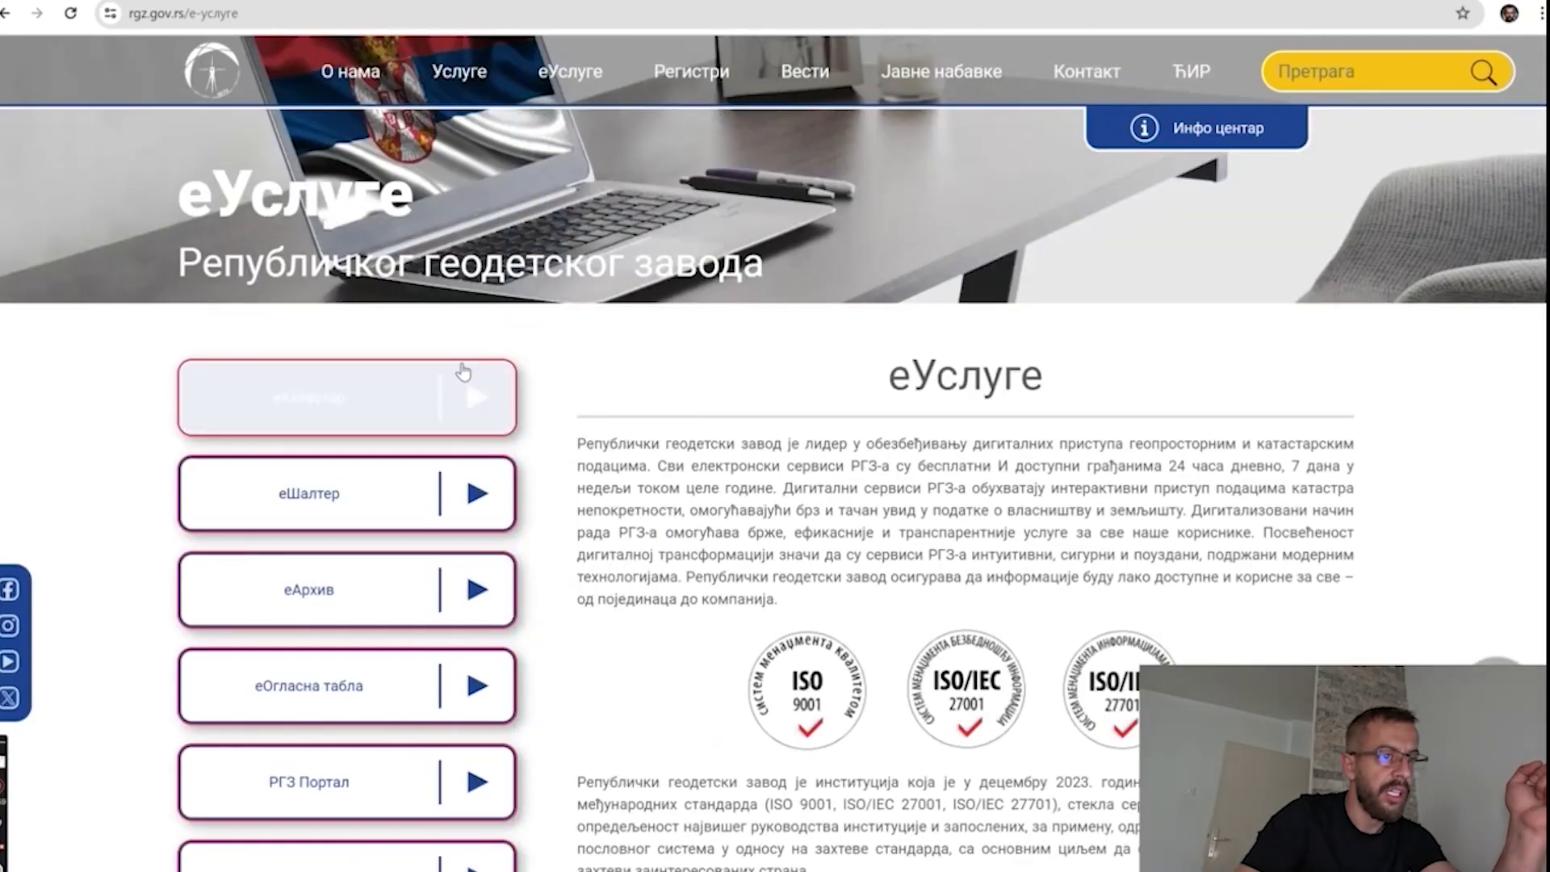
click(406, 410)
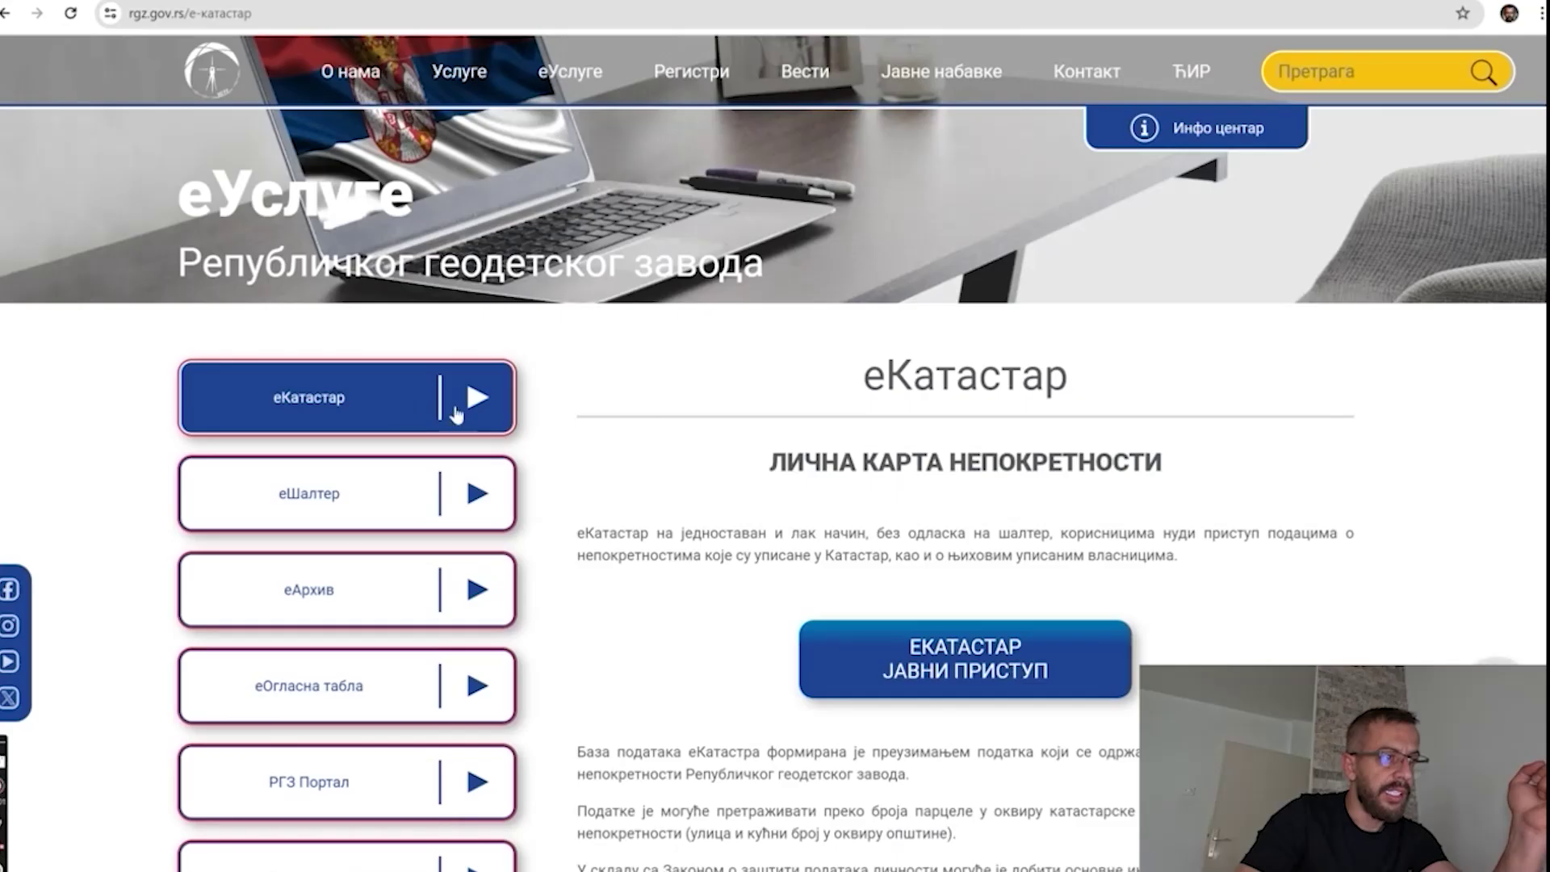
click(986, 677)
click(14, 65)
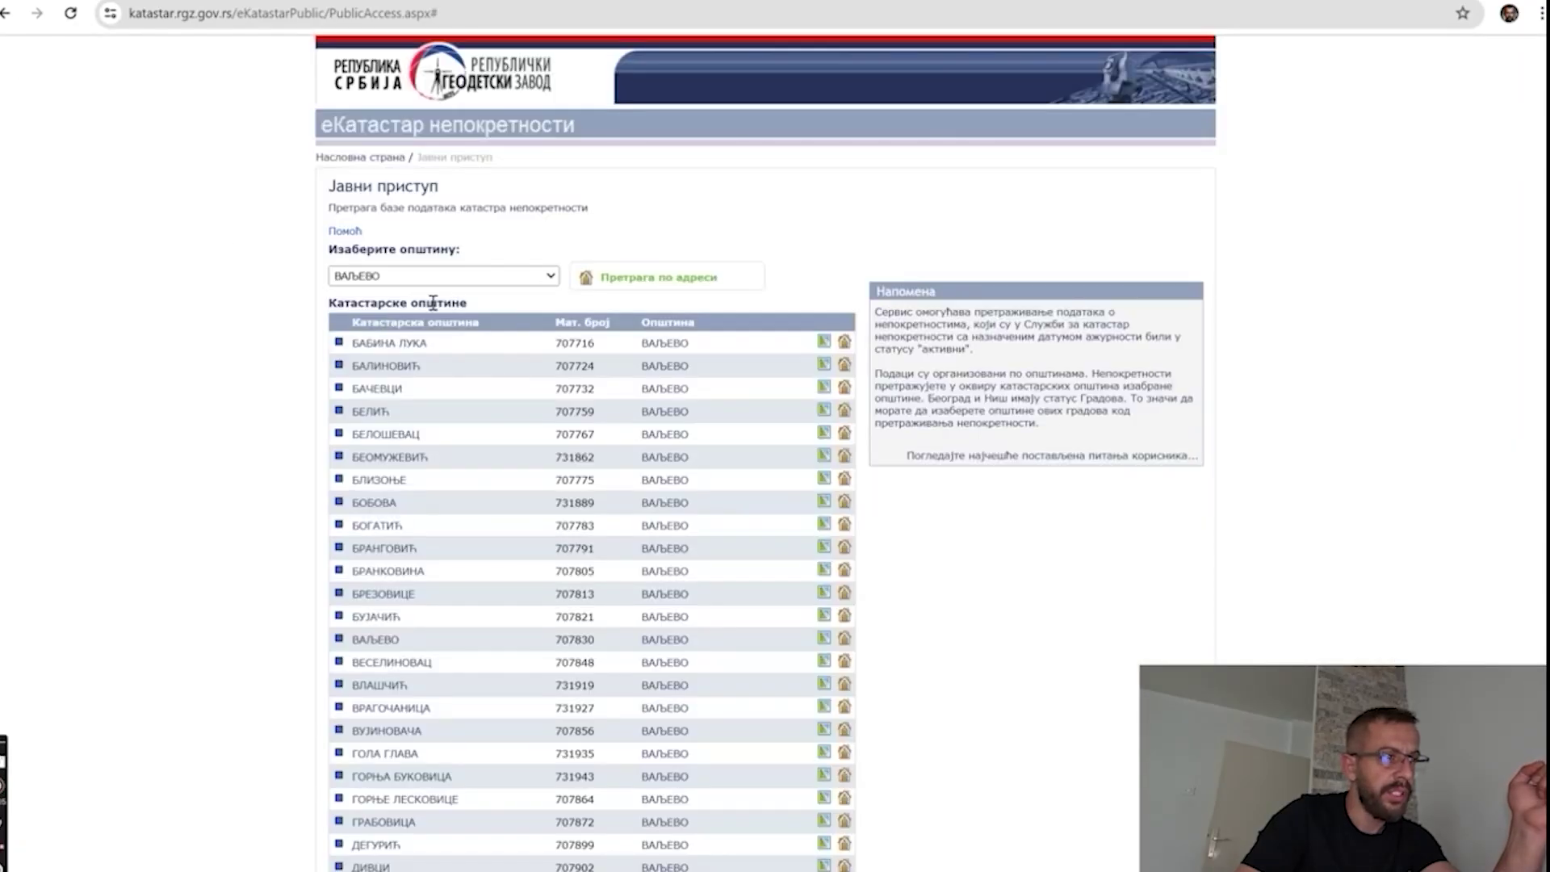
Search eKatastar by address for the property's Valjevo street and house number, with the captcha code.
click(633, 280)
click(503, 256)
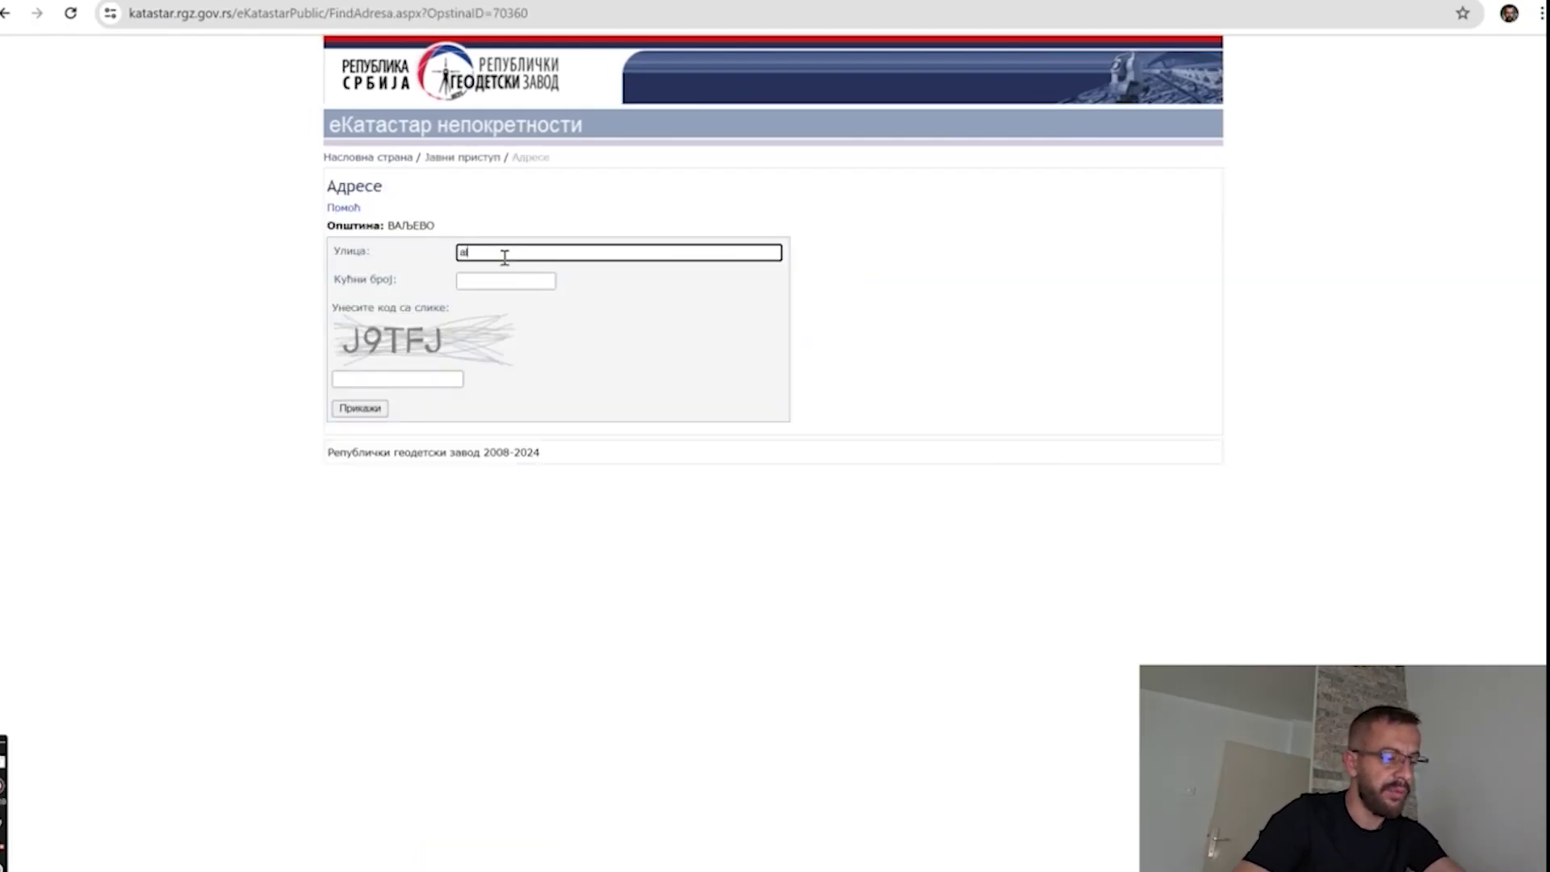
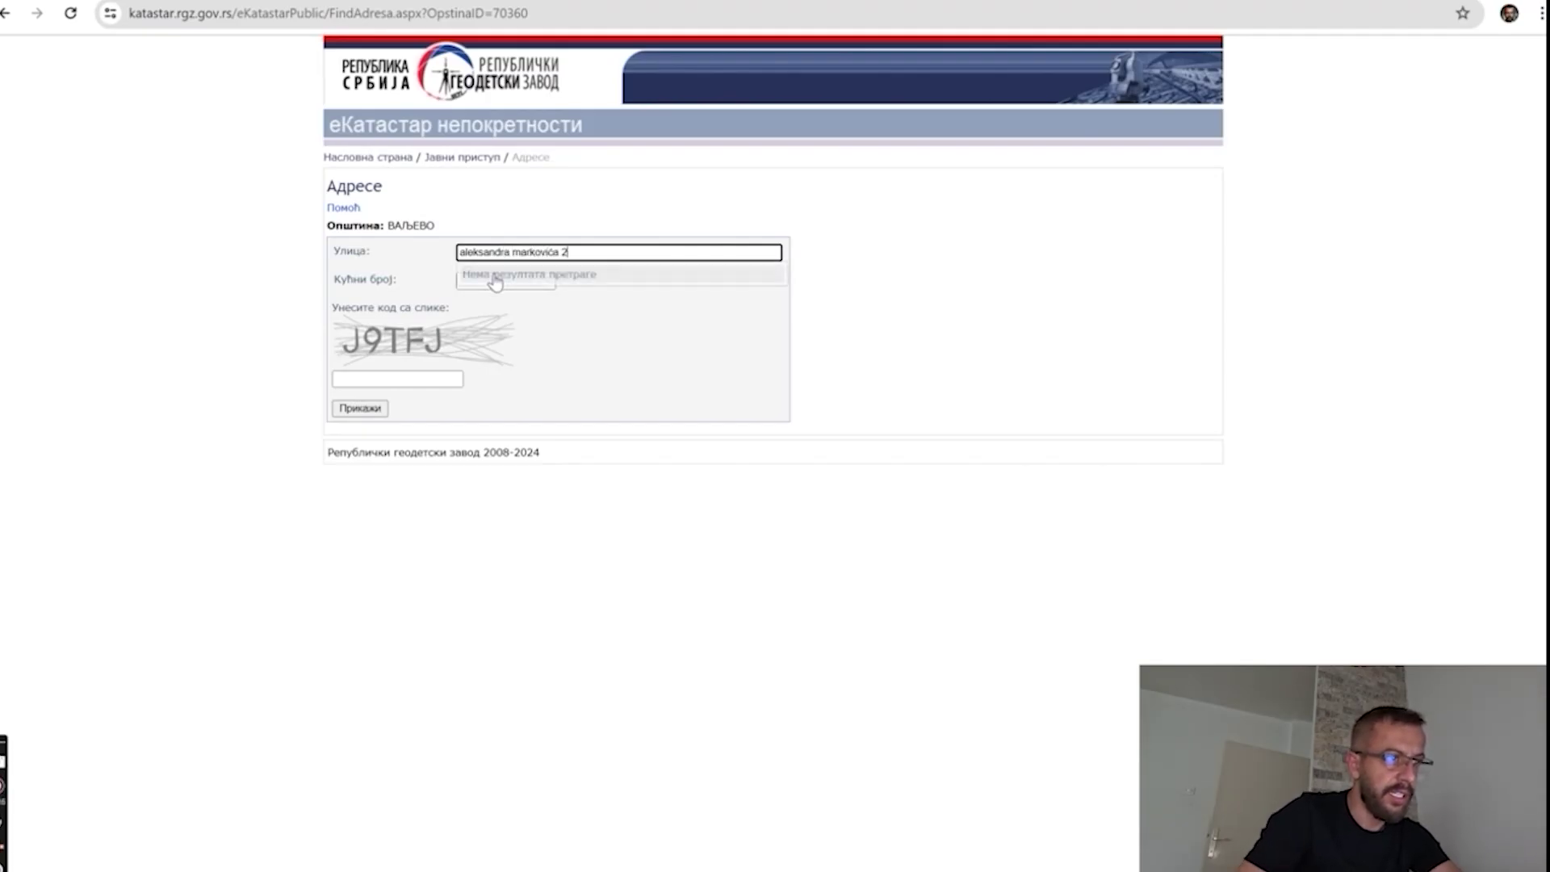
click(570, 275)
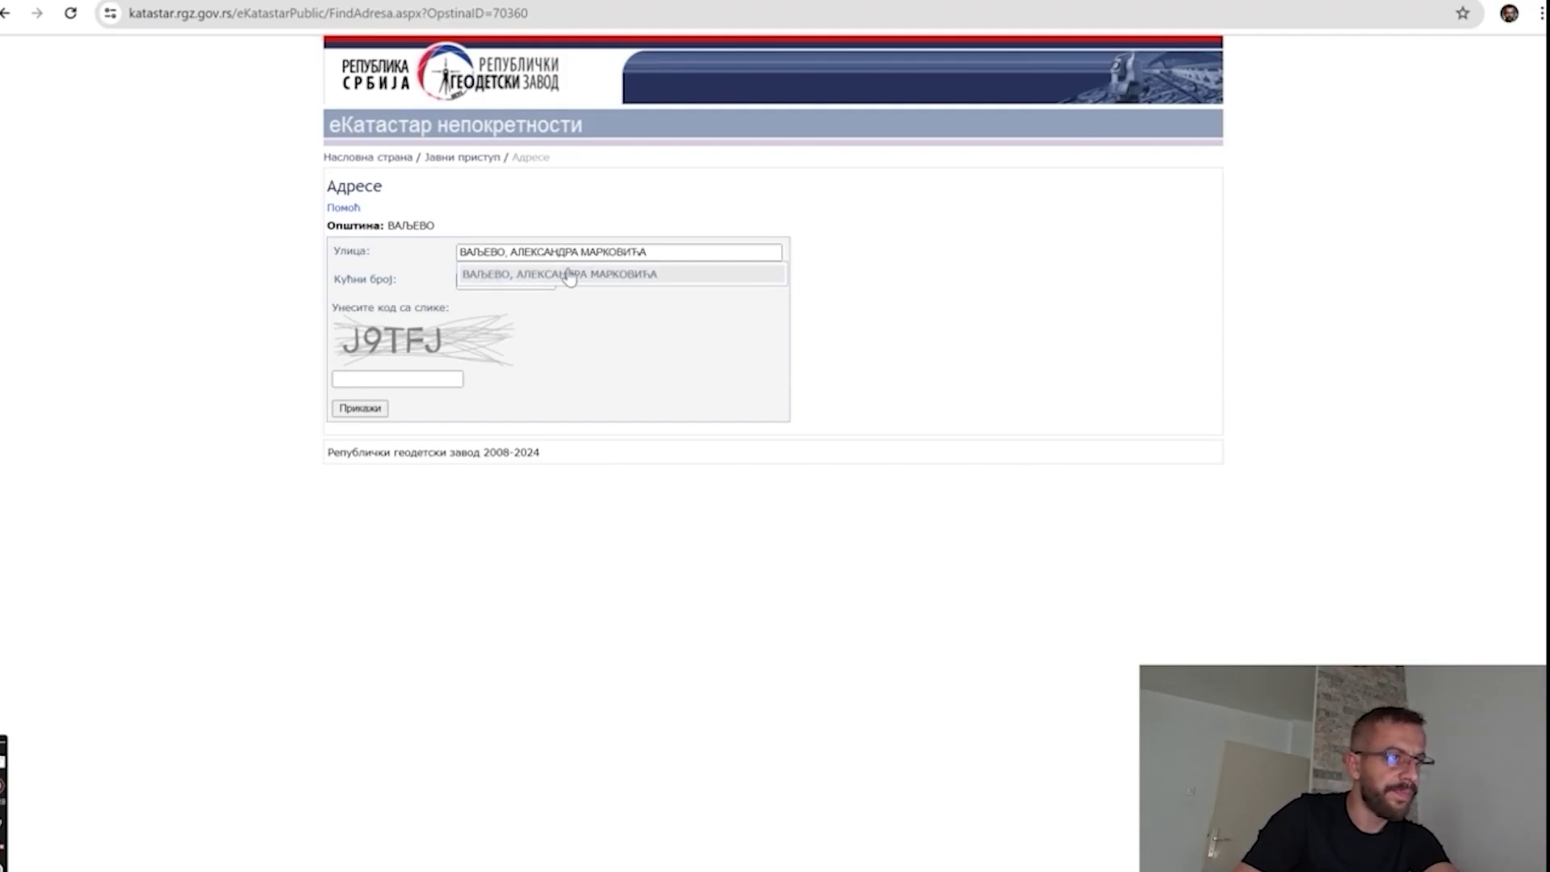
click(505, 282)
text(2)
click(398, 376)
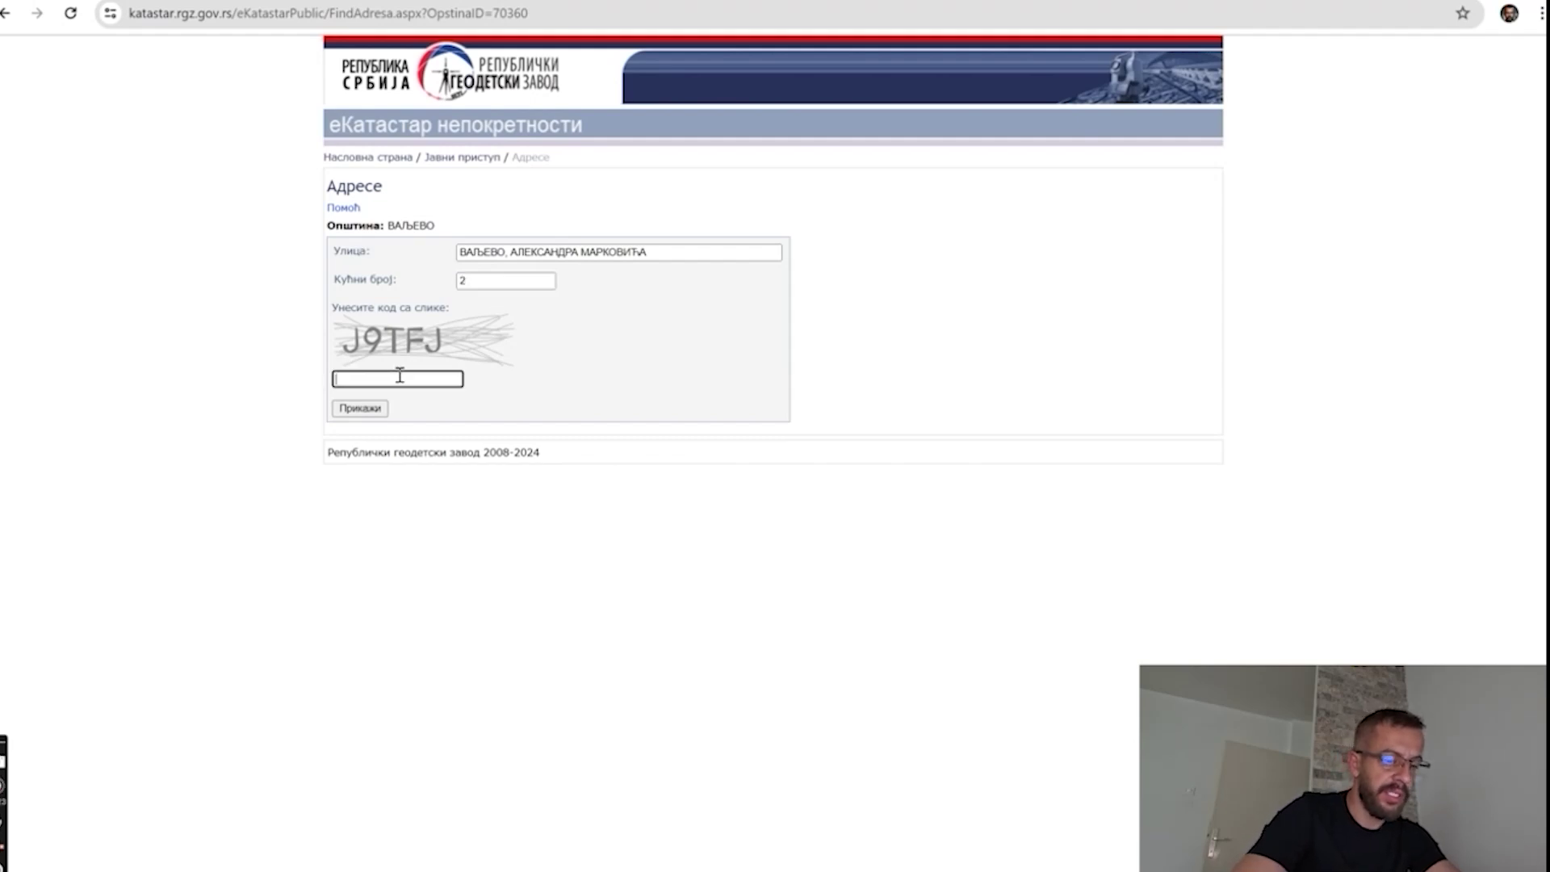
text(J9T)
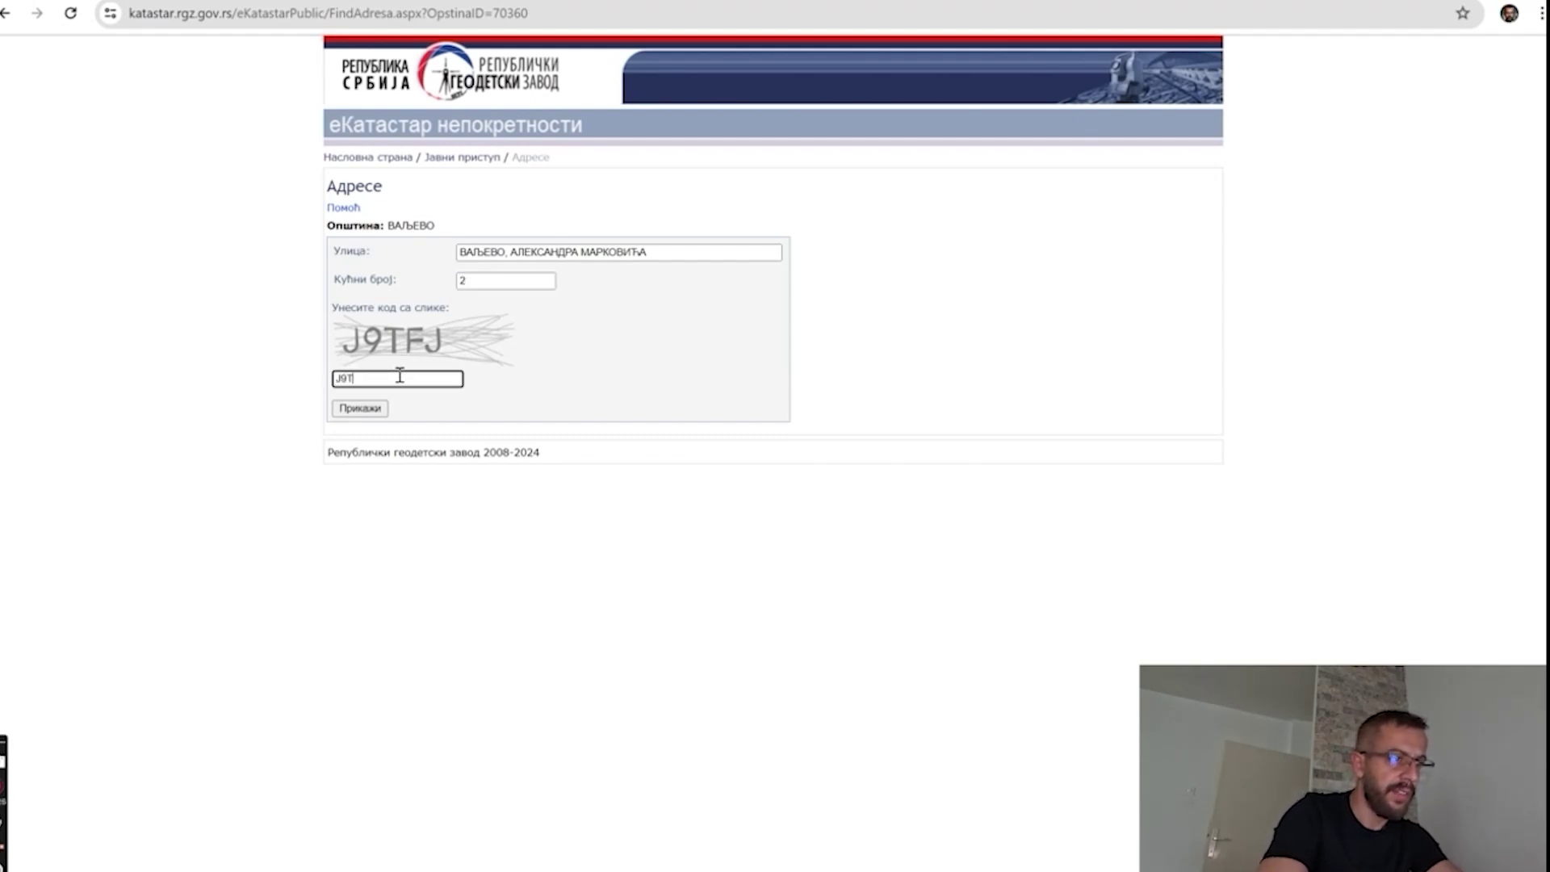
text(FJ)
click(360, 408)
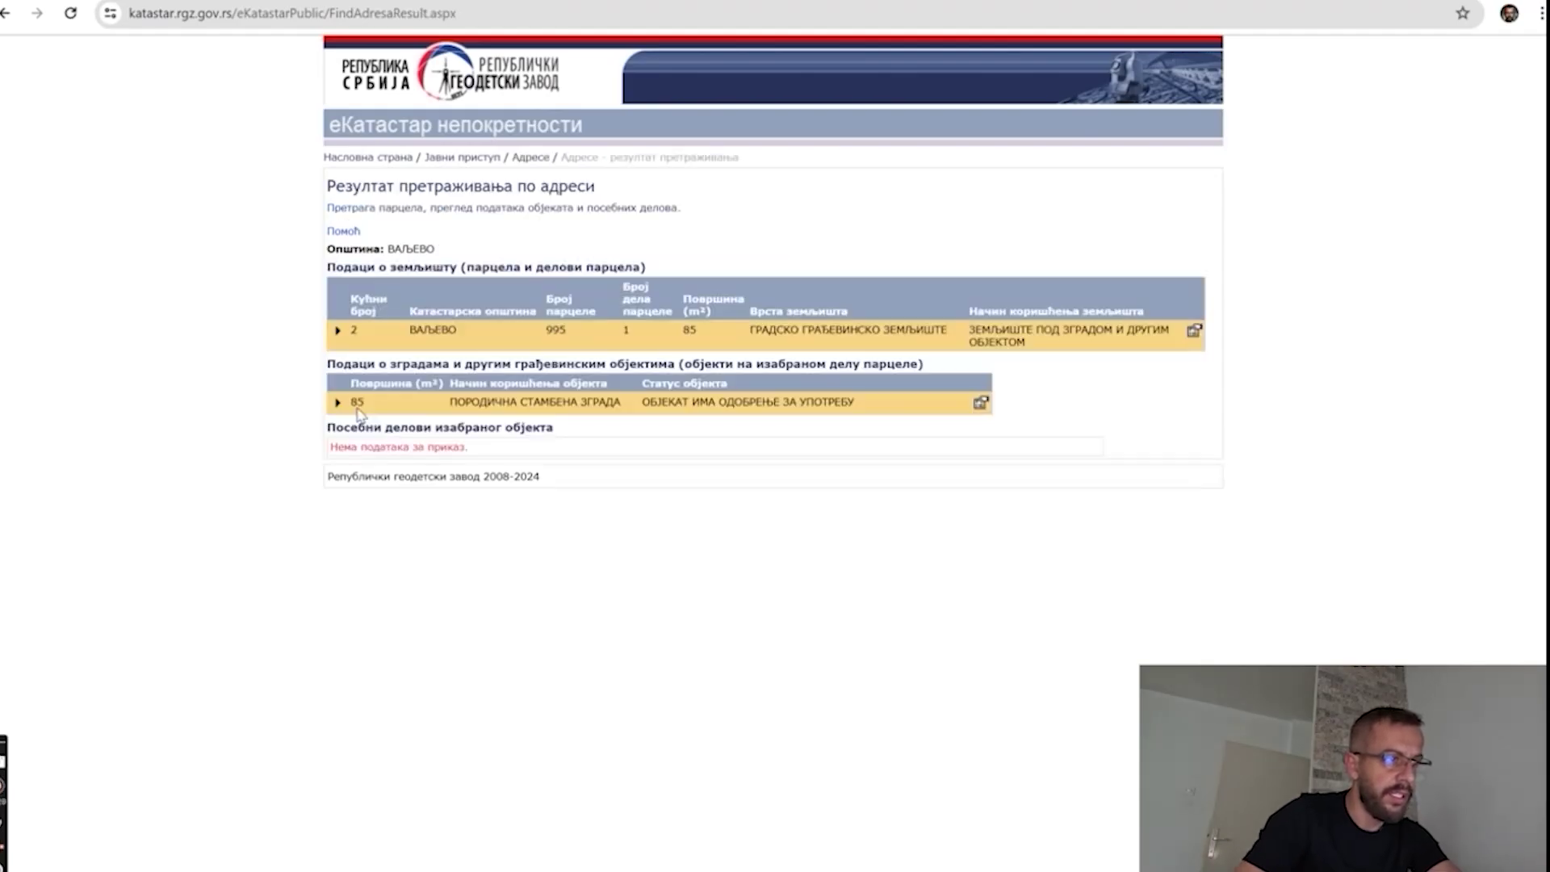
View and close parcel 995's property details, then start a Google search in a new tab.
click(1194, 332)
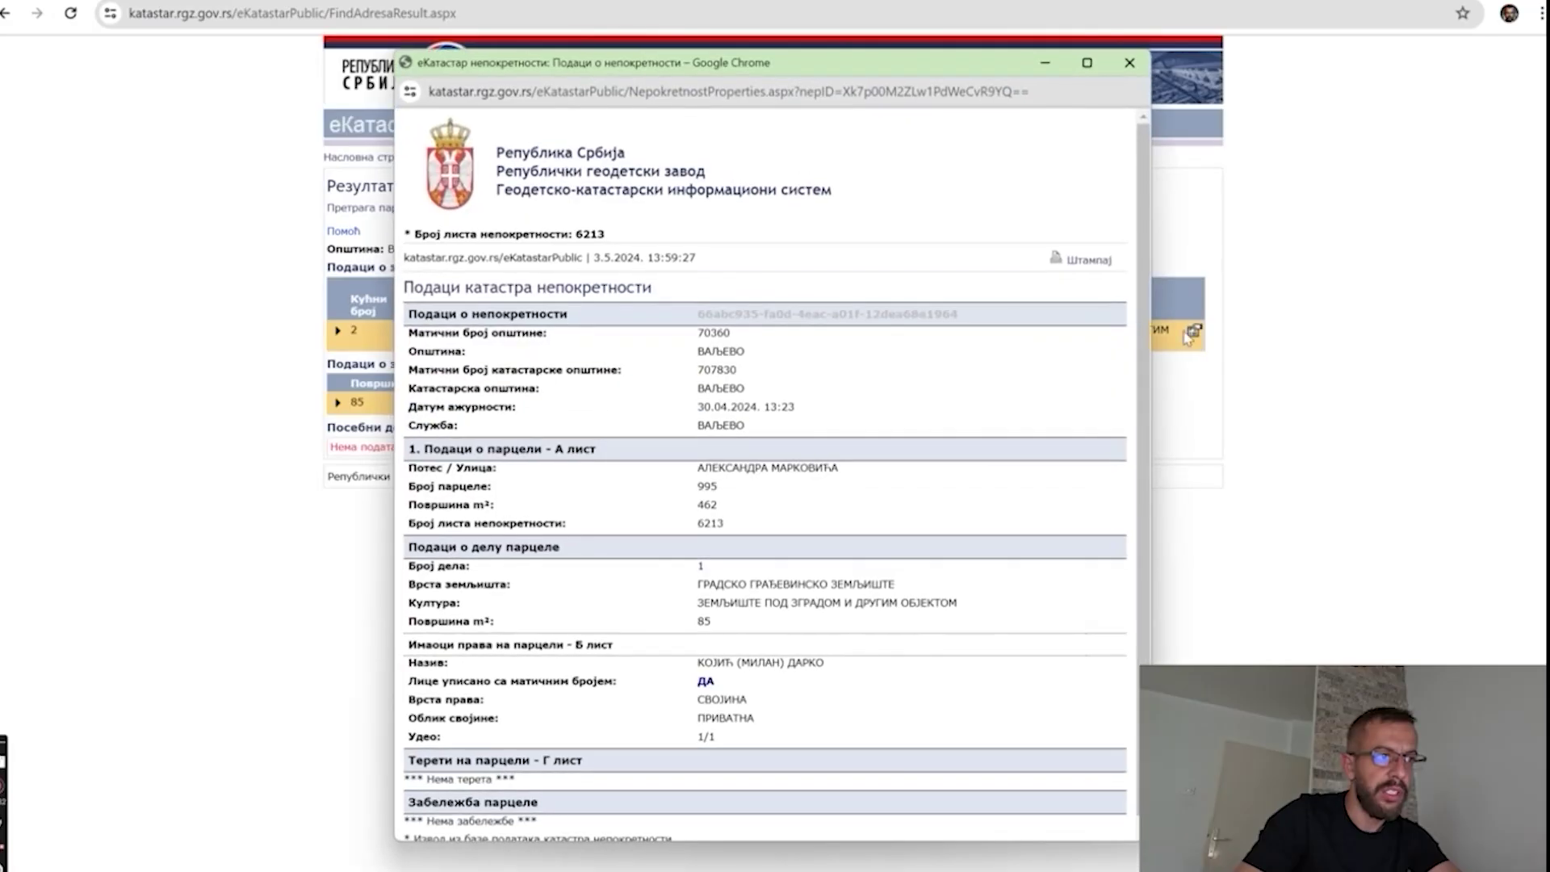
click(1130, 62)
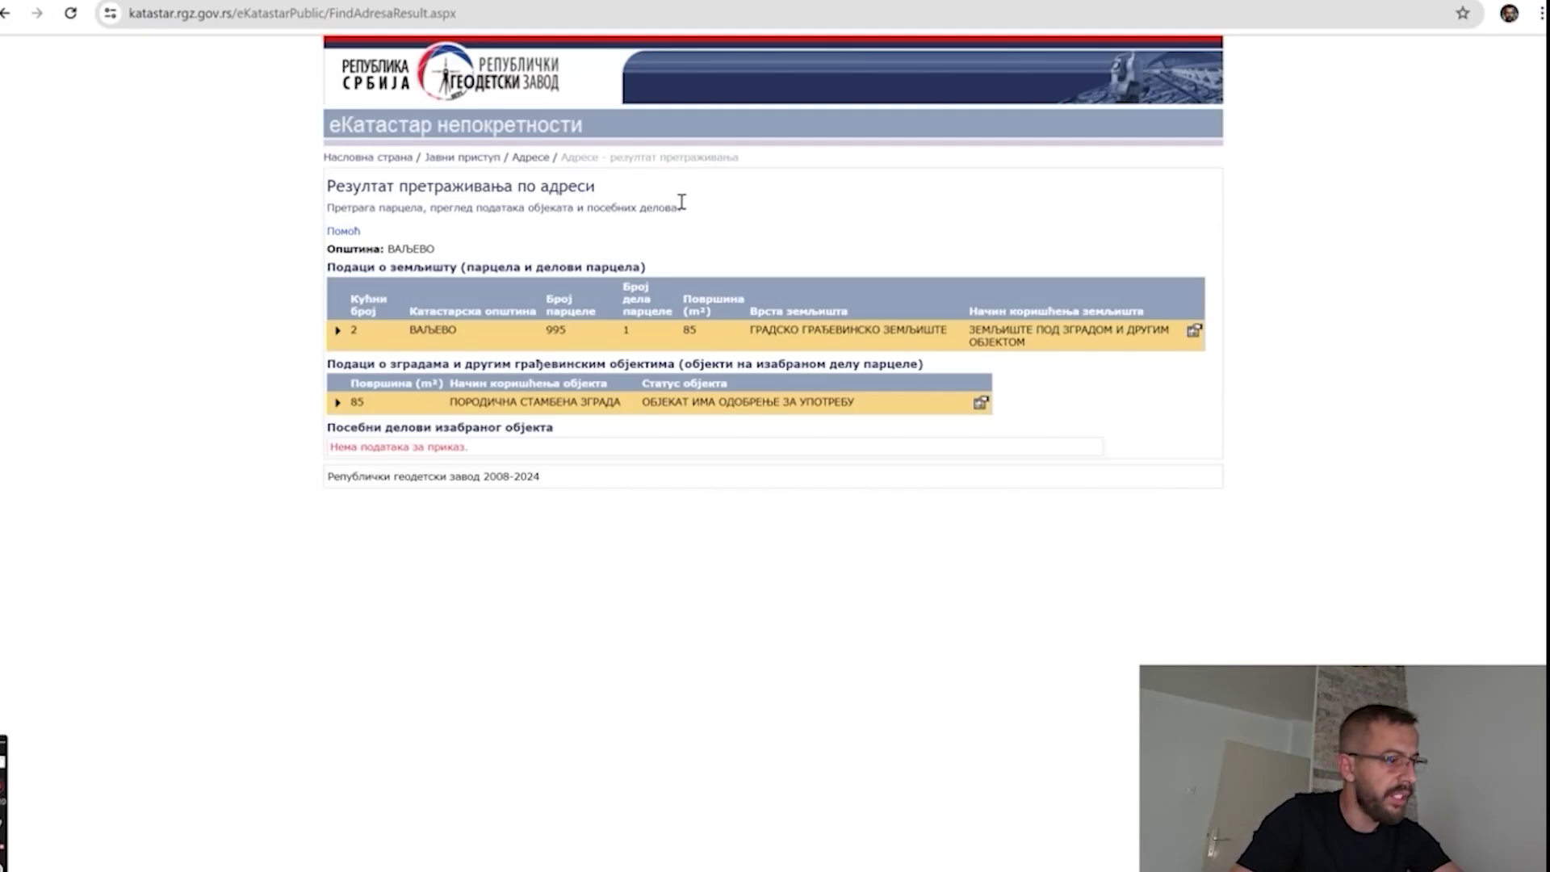
key(ctrl+t)
click(622, 326)
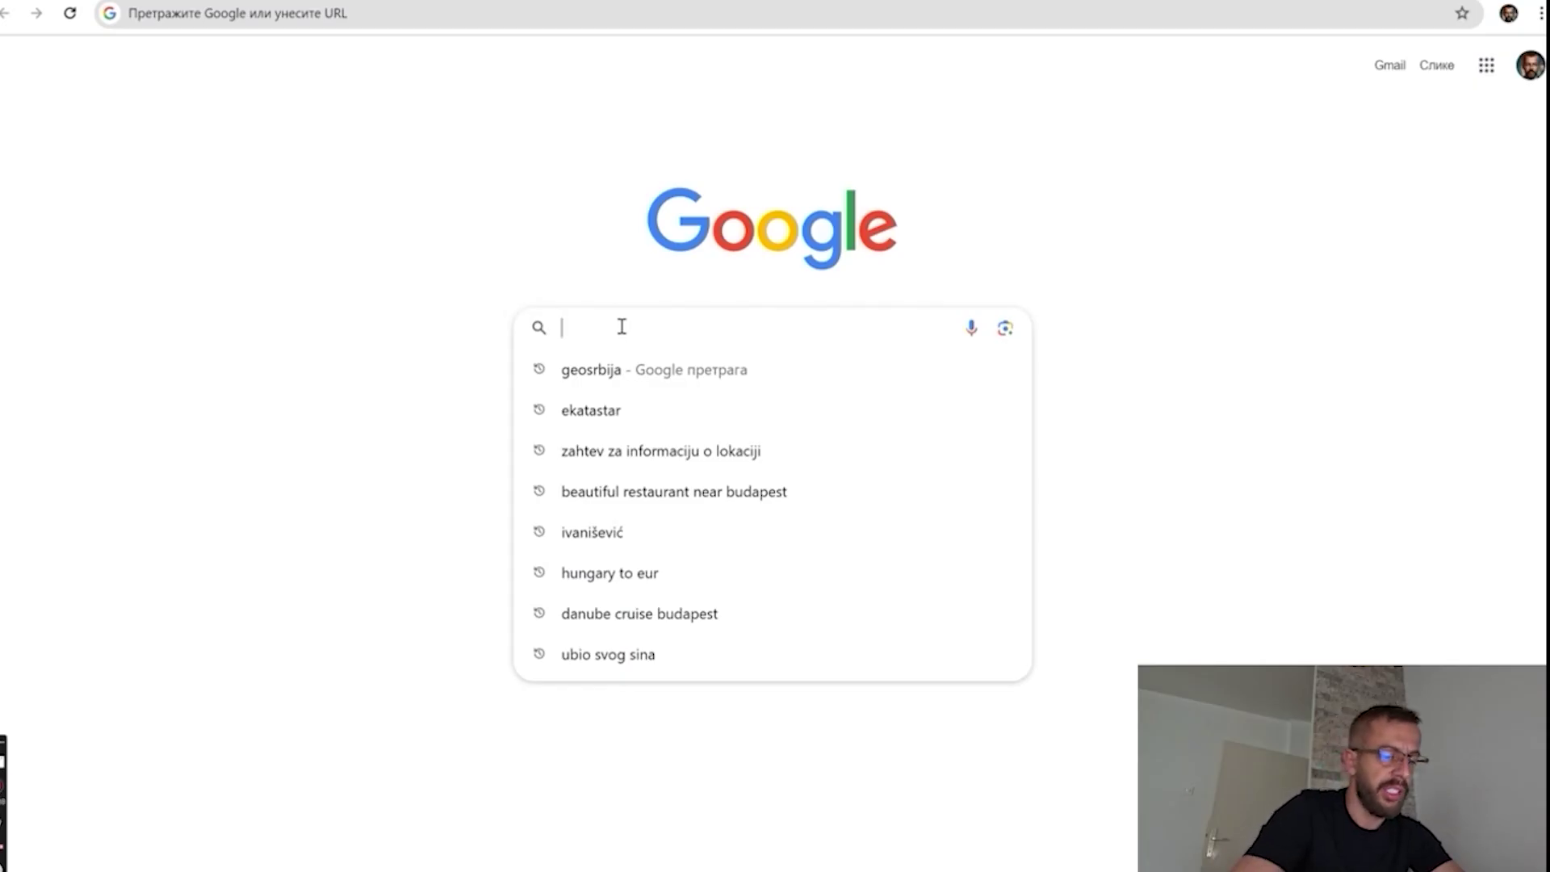
Google 'informacija o lokaciji' and open eUprava's Издавање информације о локацији service.
text(inf)
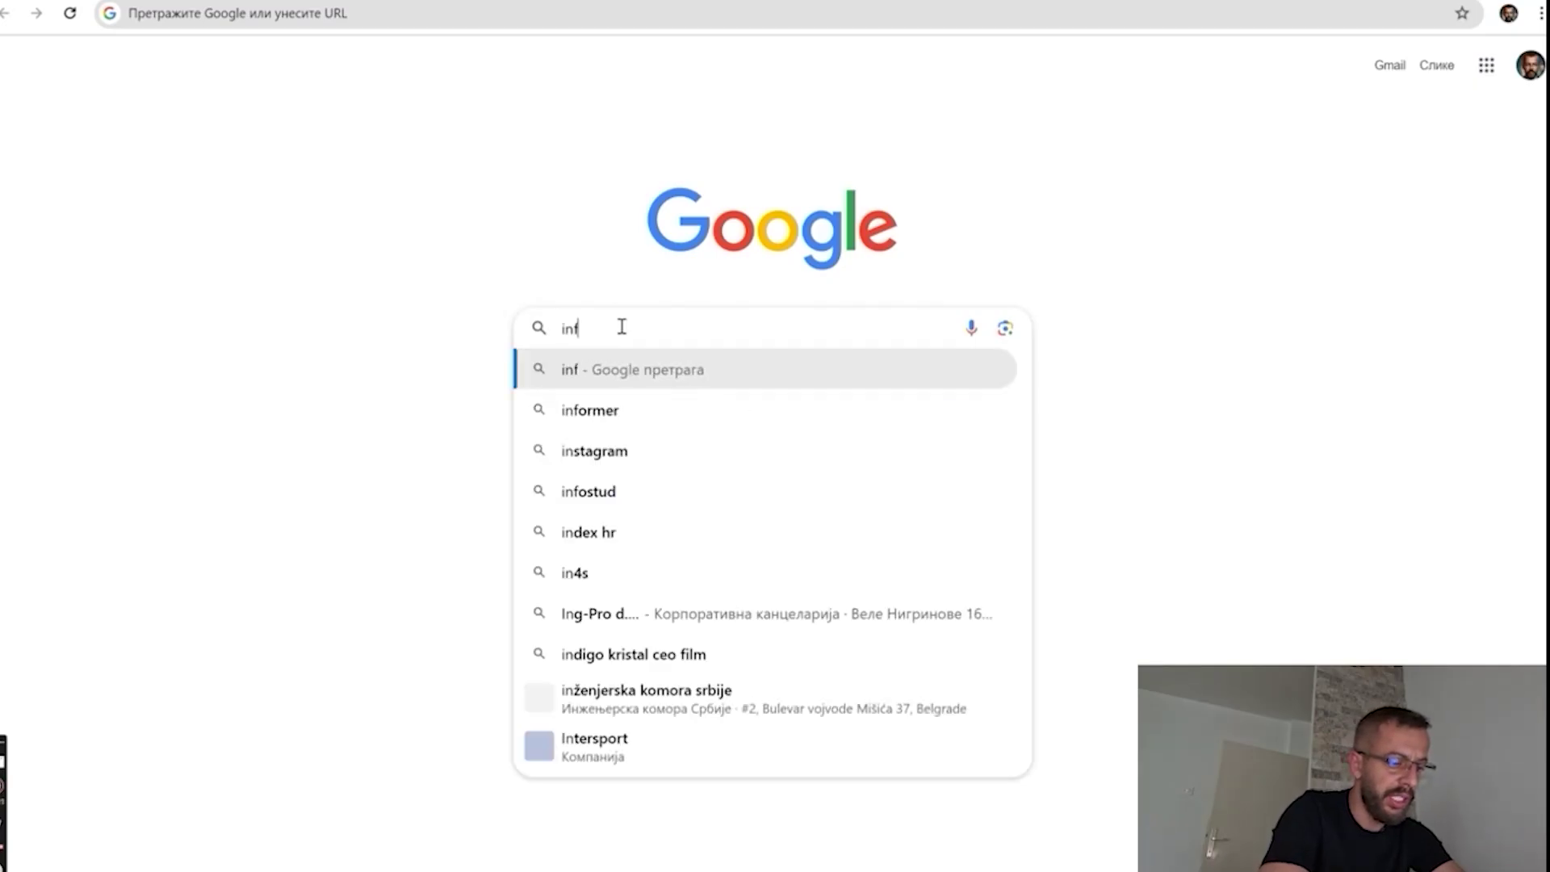
text(ormacija o lokaciji)
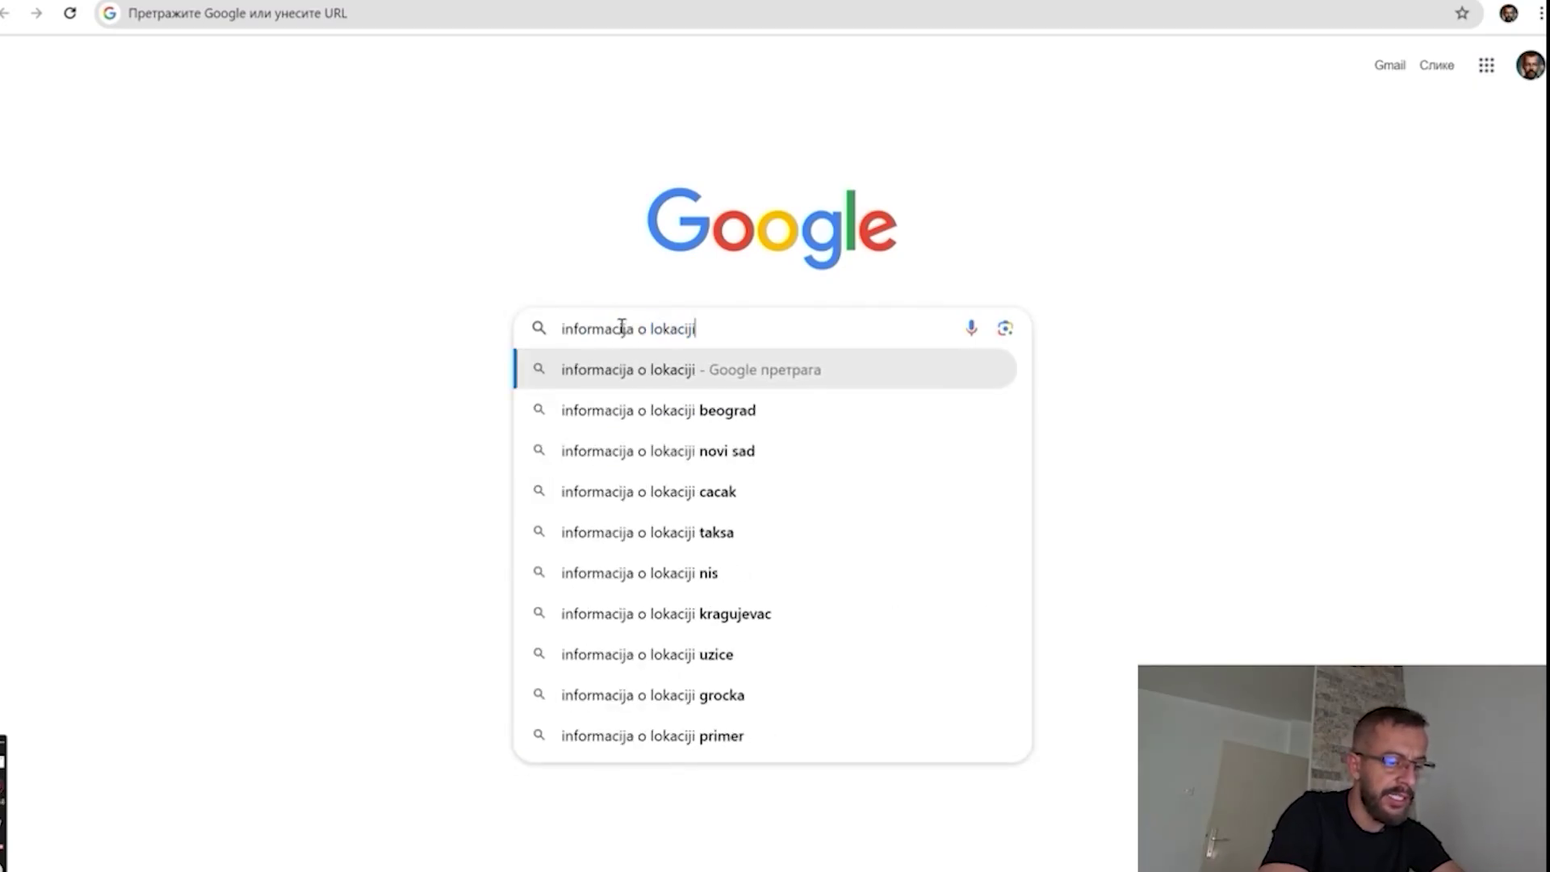
key(Return)
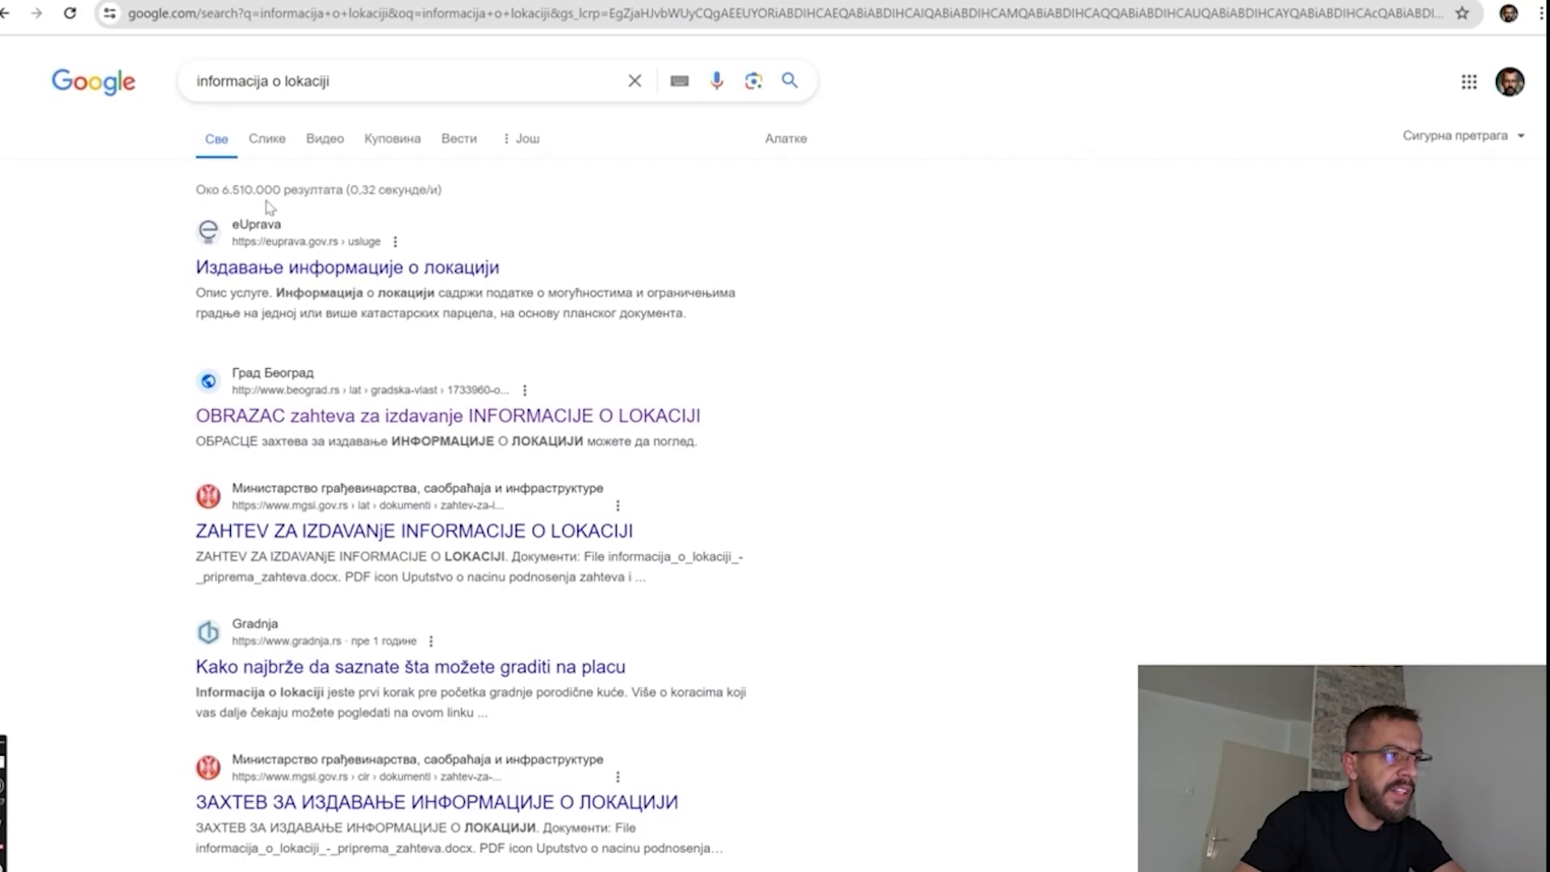
click(274, 267)
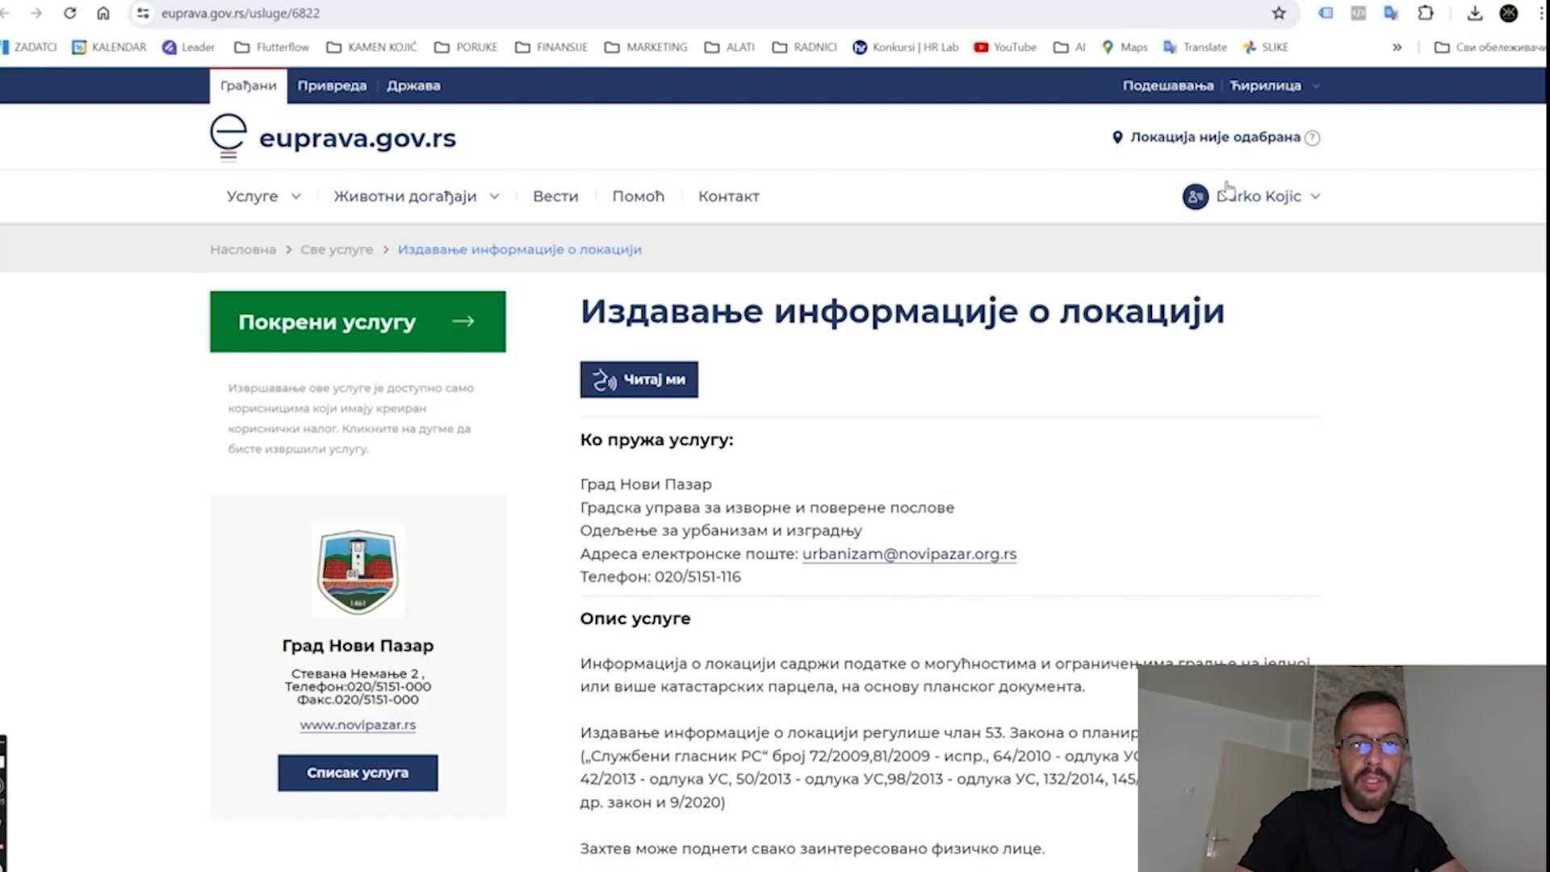
Start the service, accept the terms, and choose Електронском поштом delivery before continuing.
click(462, 322)
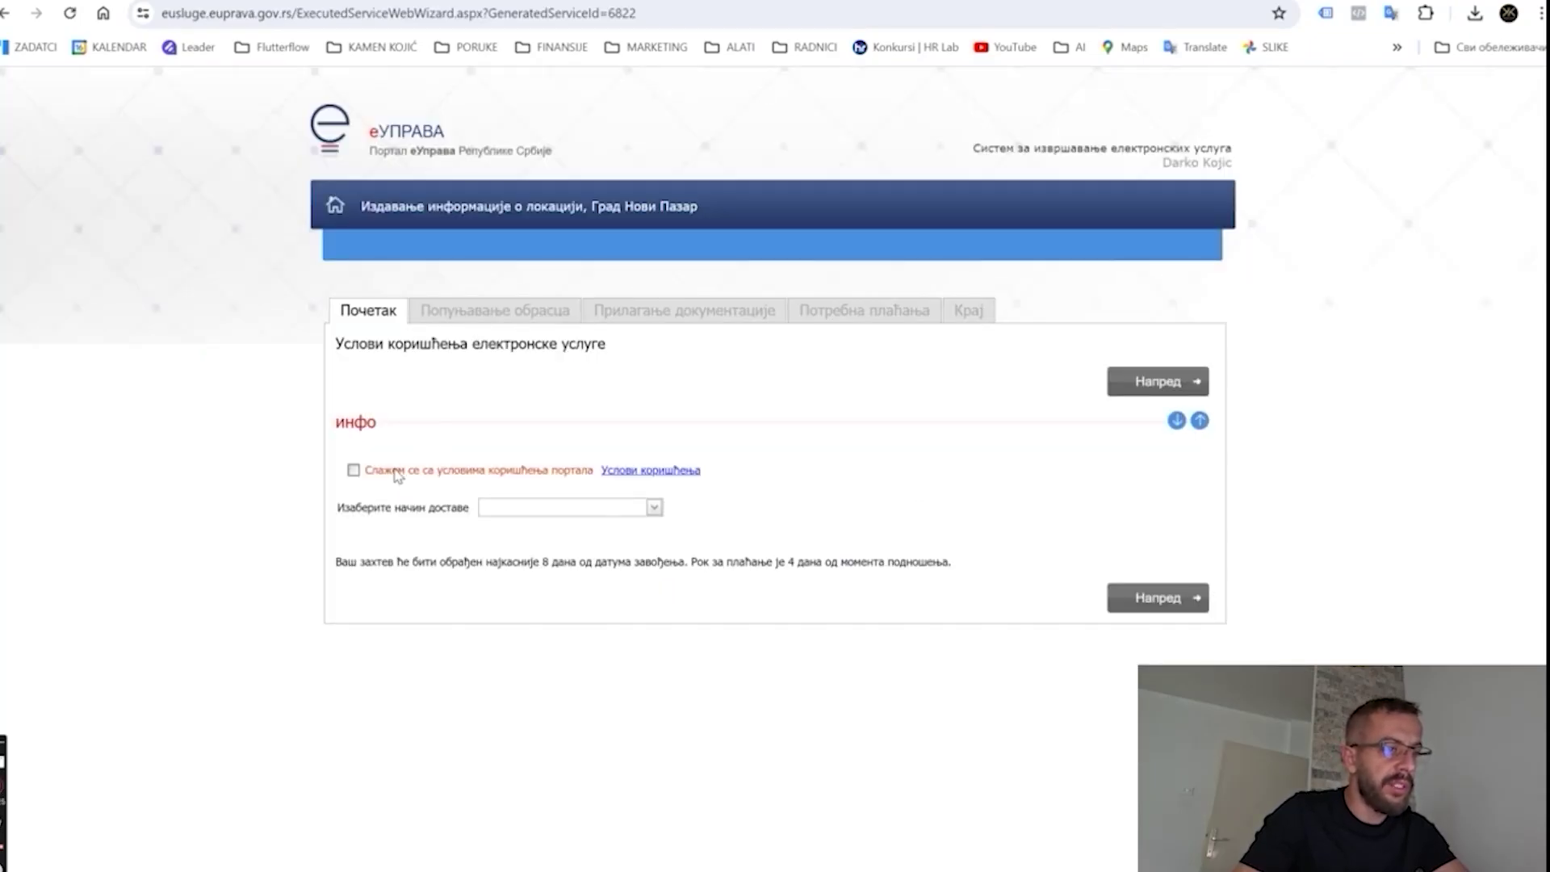
click(354, 471)
click(502, 508)
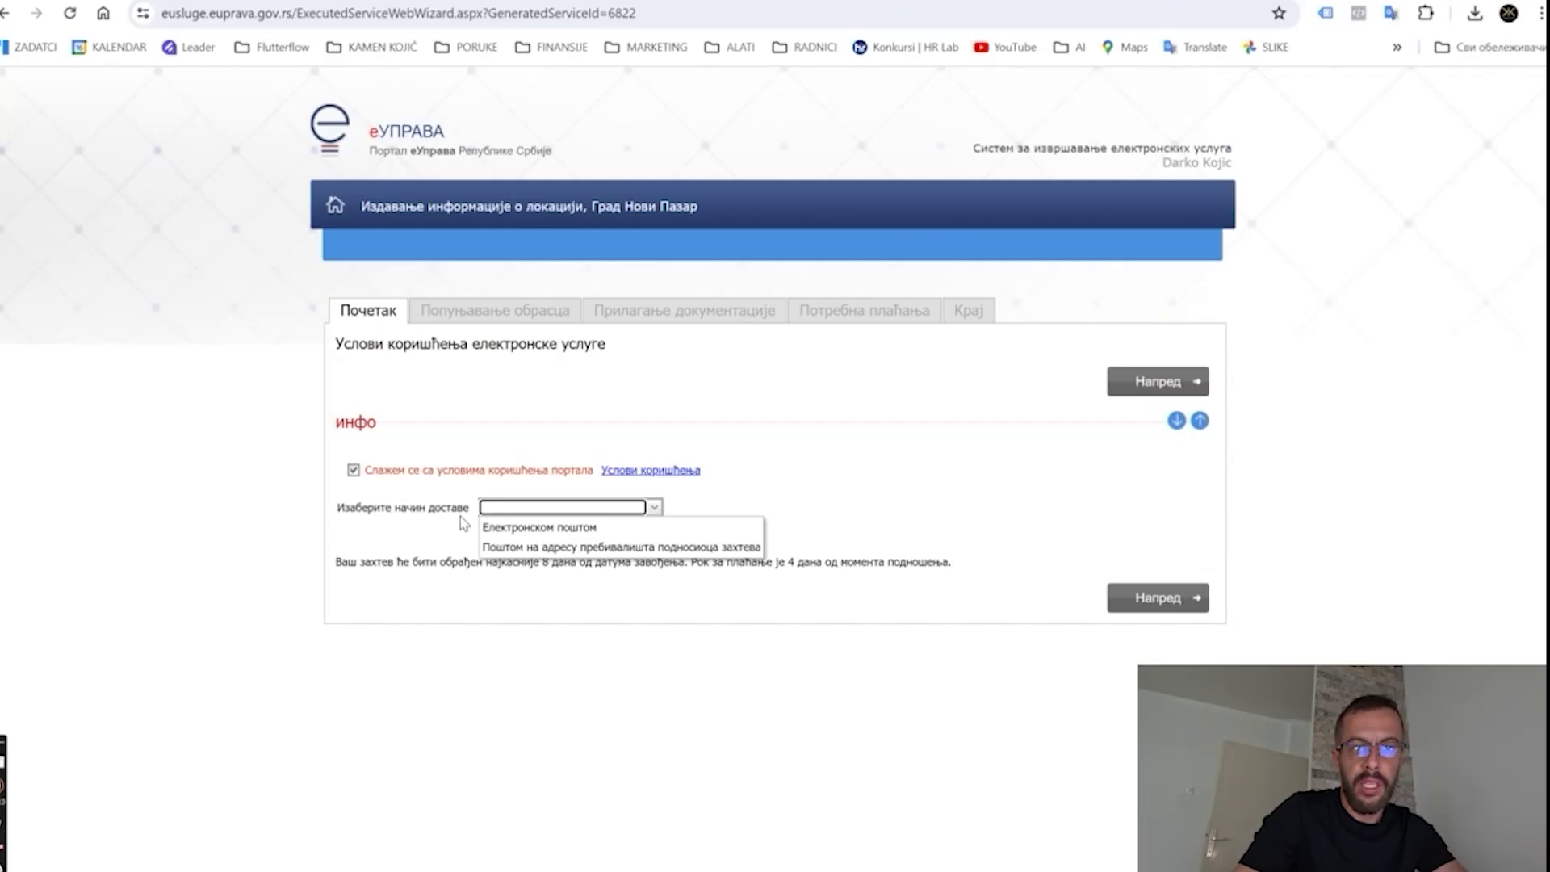
click(535, 529)
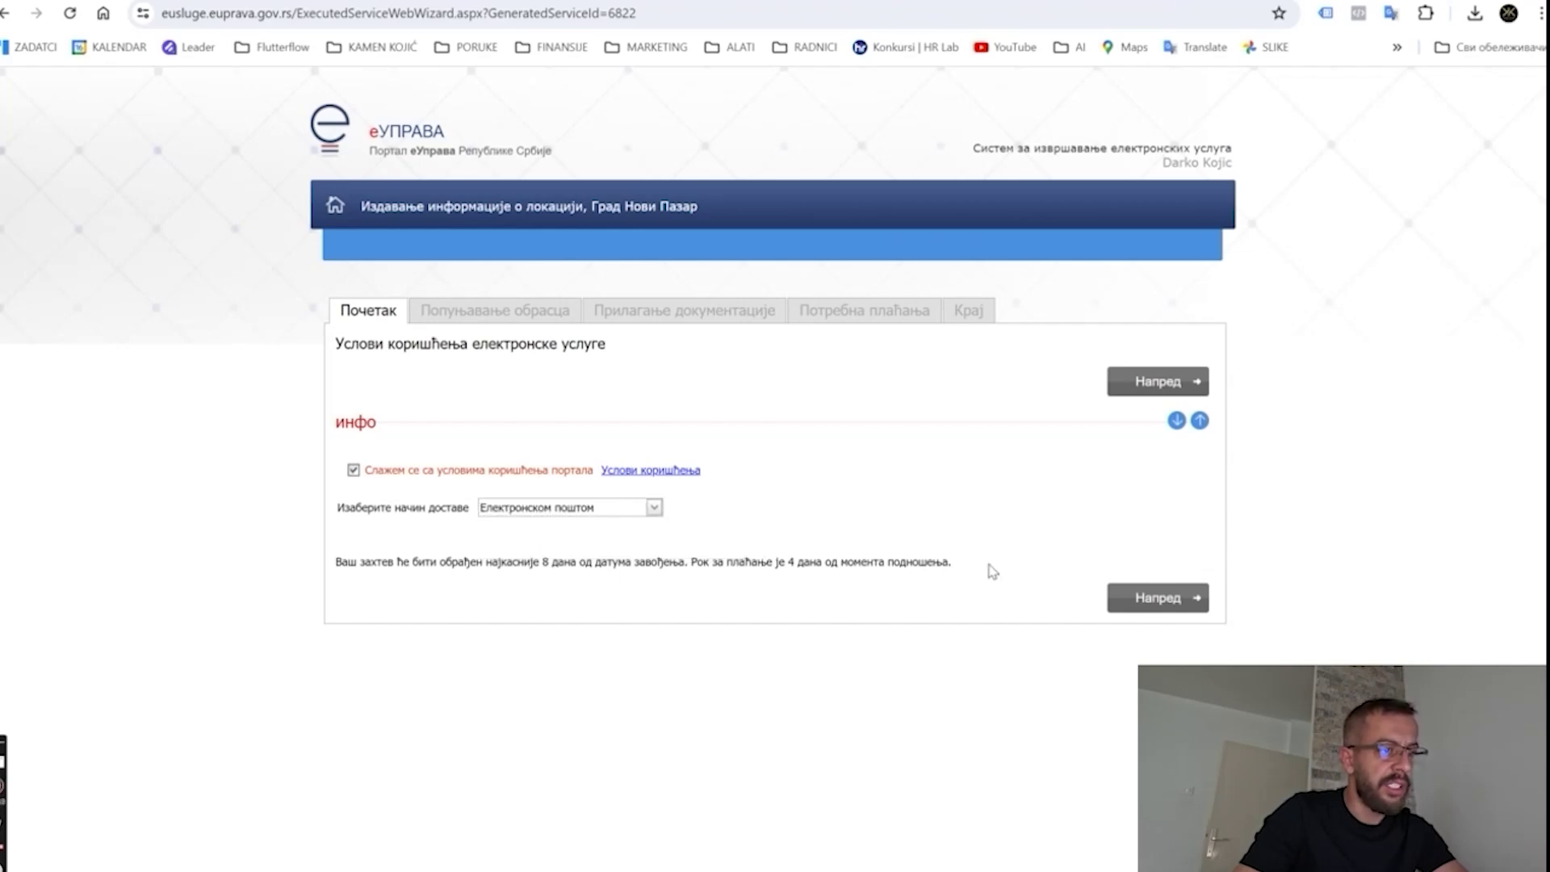
click(1154, 598)
Fill in the applicant's street address, postal code, city and phone number.
scroll(699, 495, down, 2)
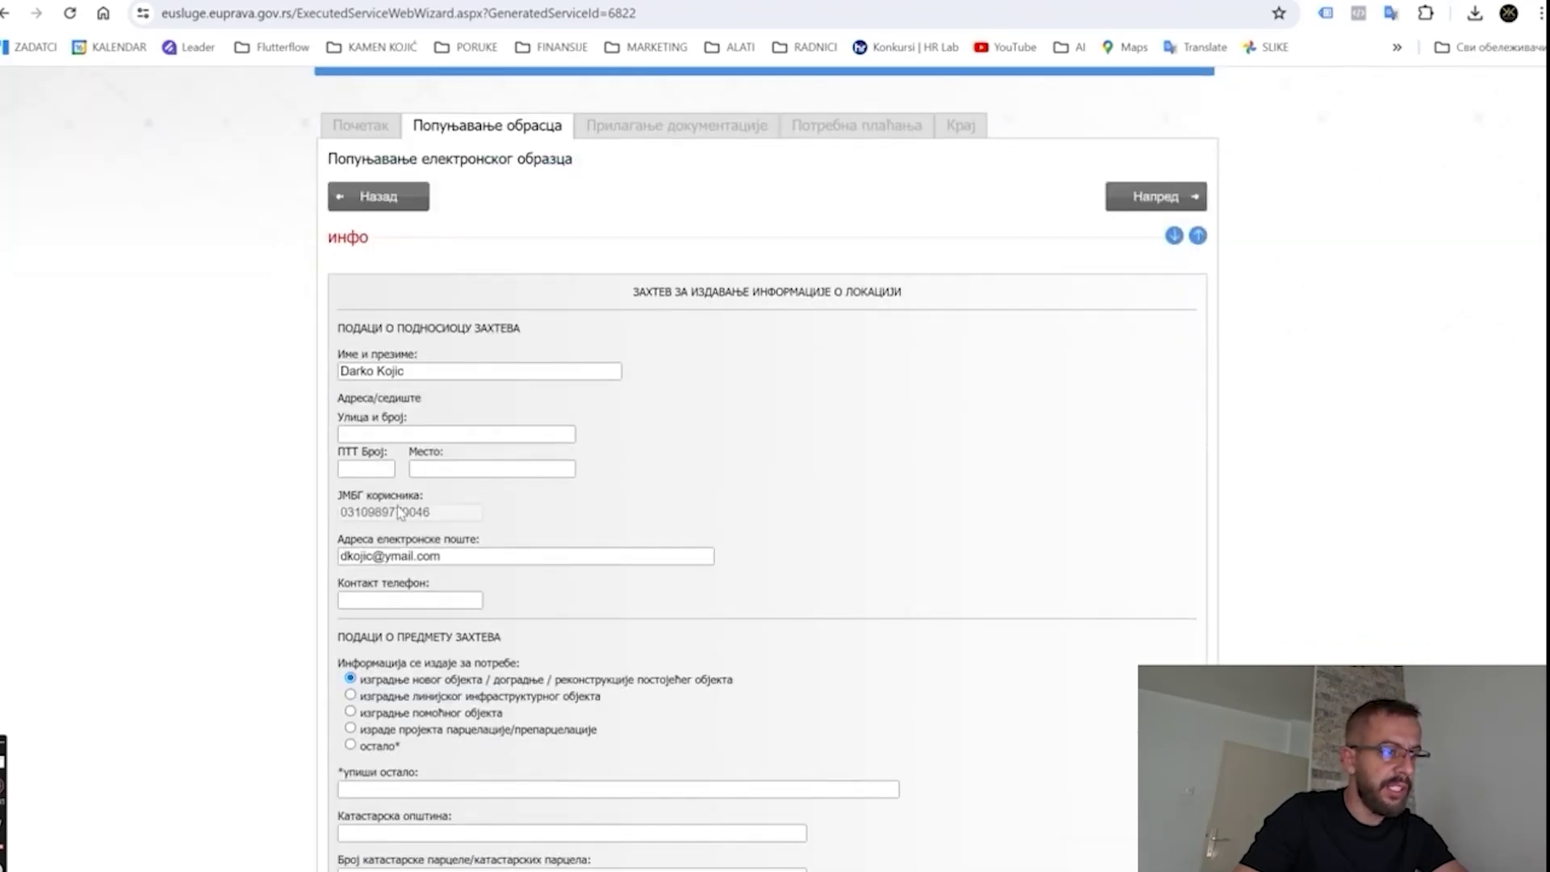
click(388, 434)
key(Tab)
text(14000)
key(Tab)
text(Valjevo)
Enter parcel 995 in cadastral municipality Valjevo with its address, then advance to documentation.
key(Tab)
key(Tab)
scroll(498, 540, down, 3)
click(401, 610)
text(Valjevo)
click(399, 652)
text(995)
click(379, 716)
key(Tab)
text(14000)
key(Tab)
text(Valjevo)
click(373, 795)
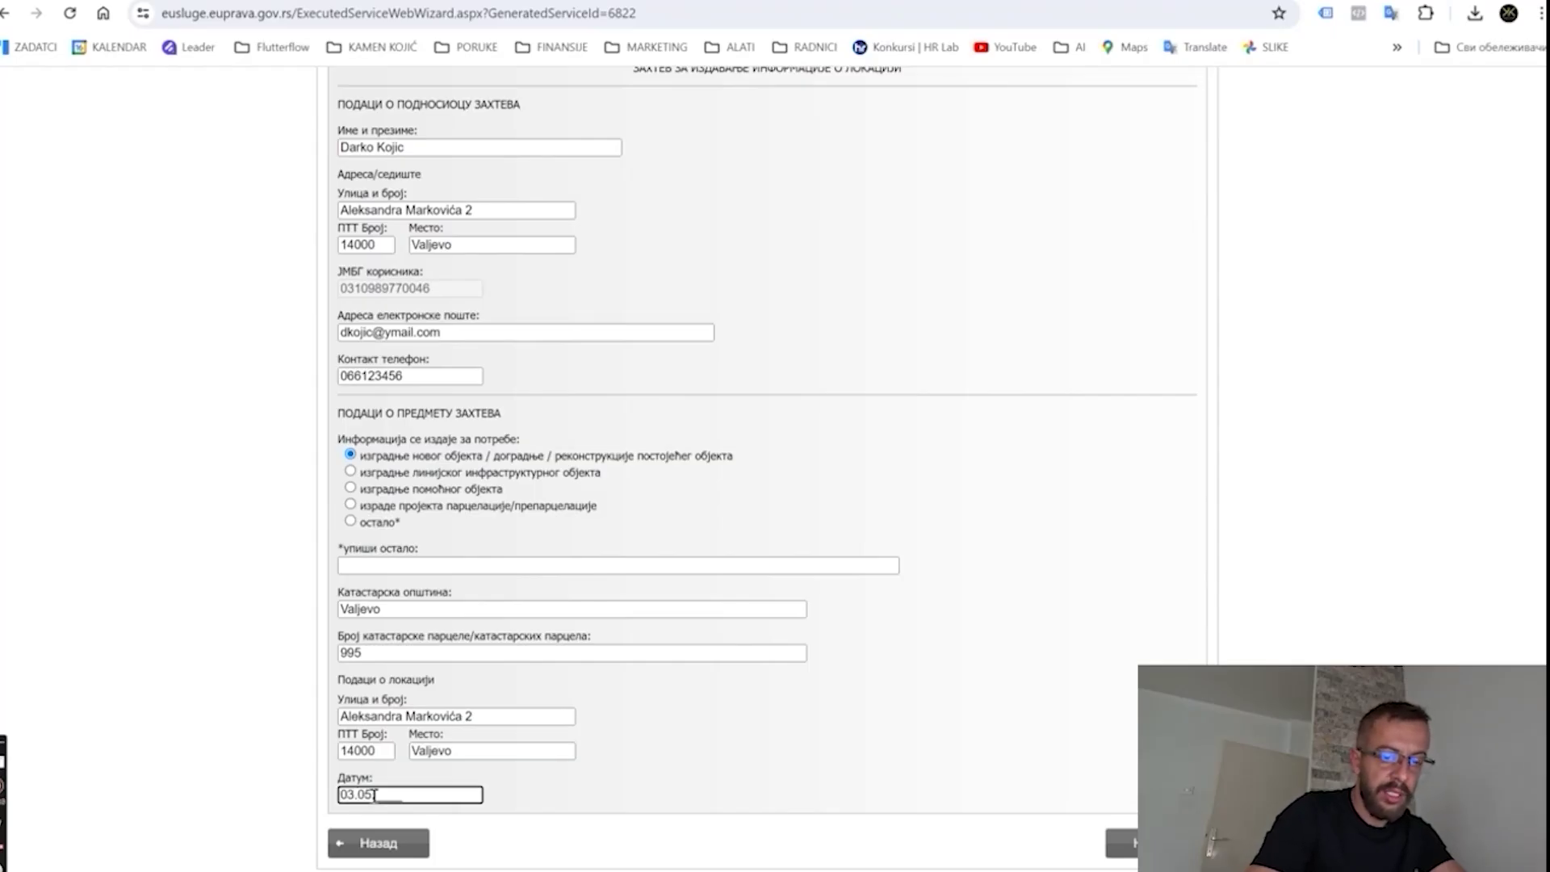
click(1122, 843)
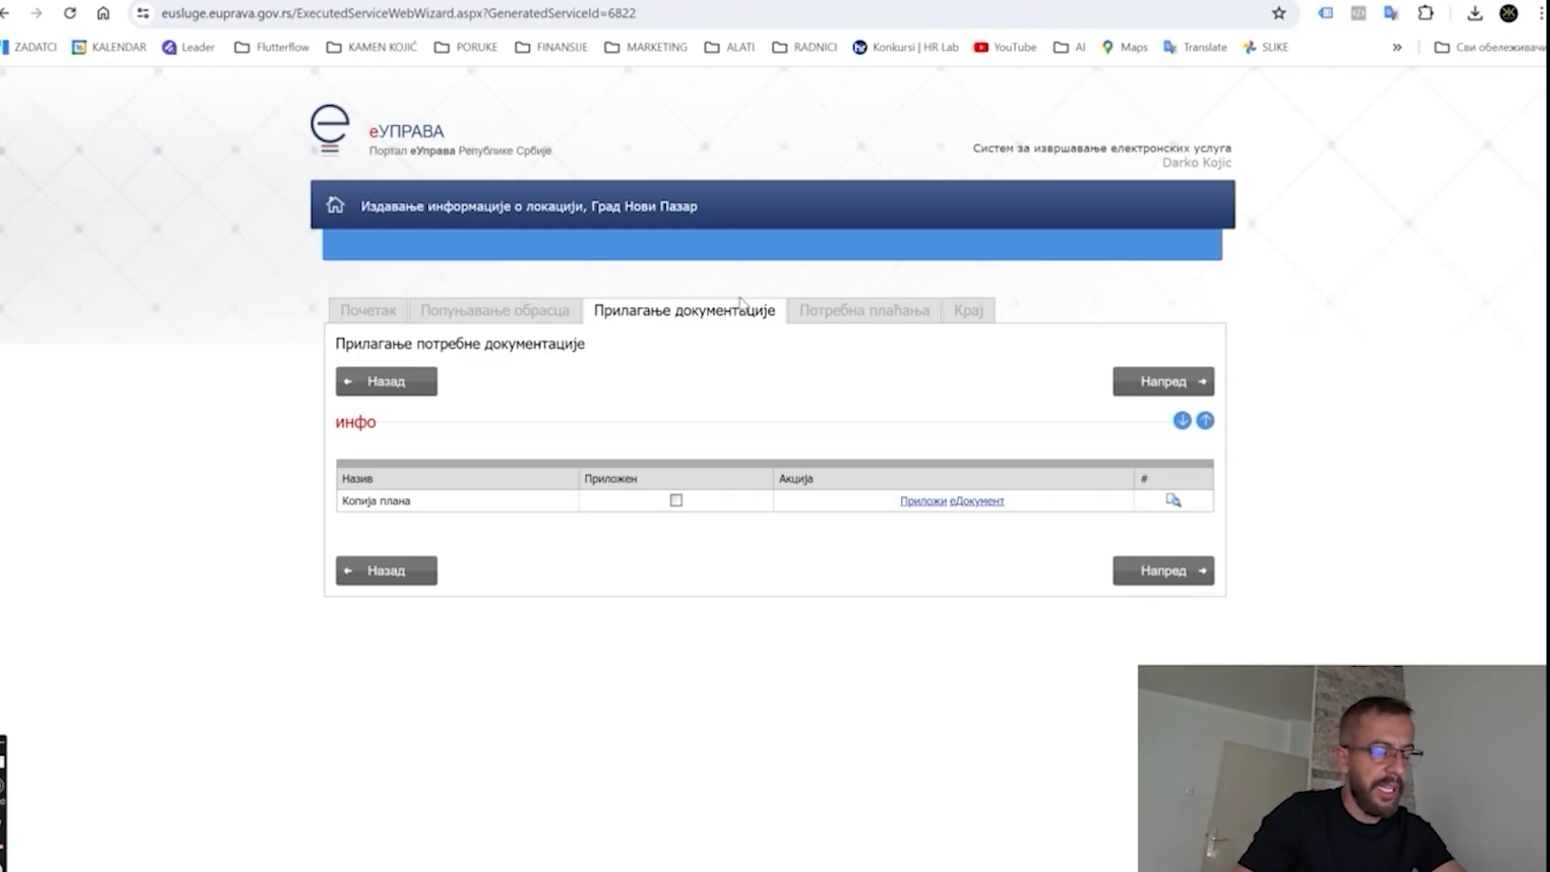
Try attaching a Копија плана file, cancel the file choice, and continue to payments.
click(921, 501)
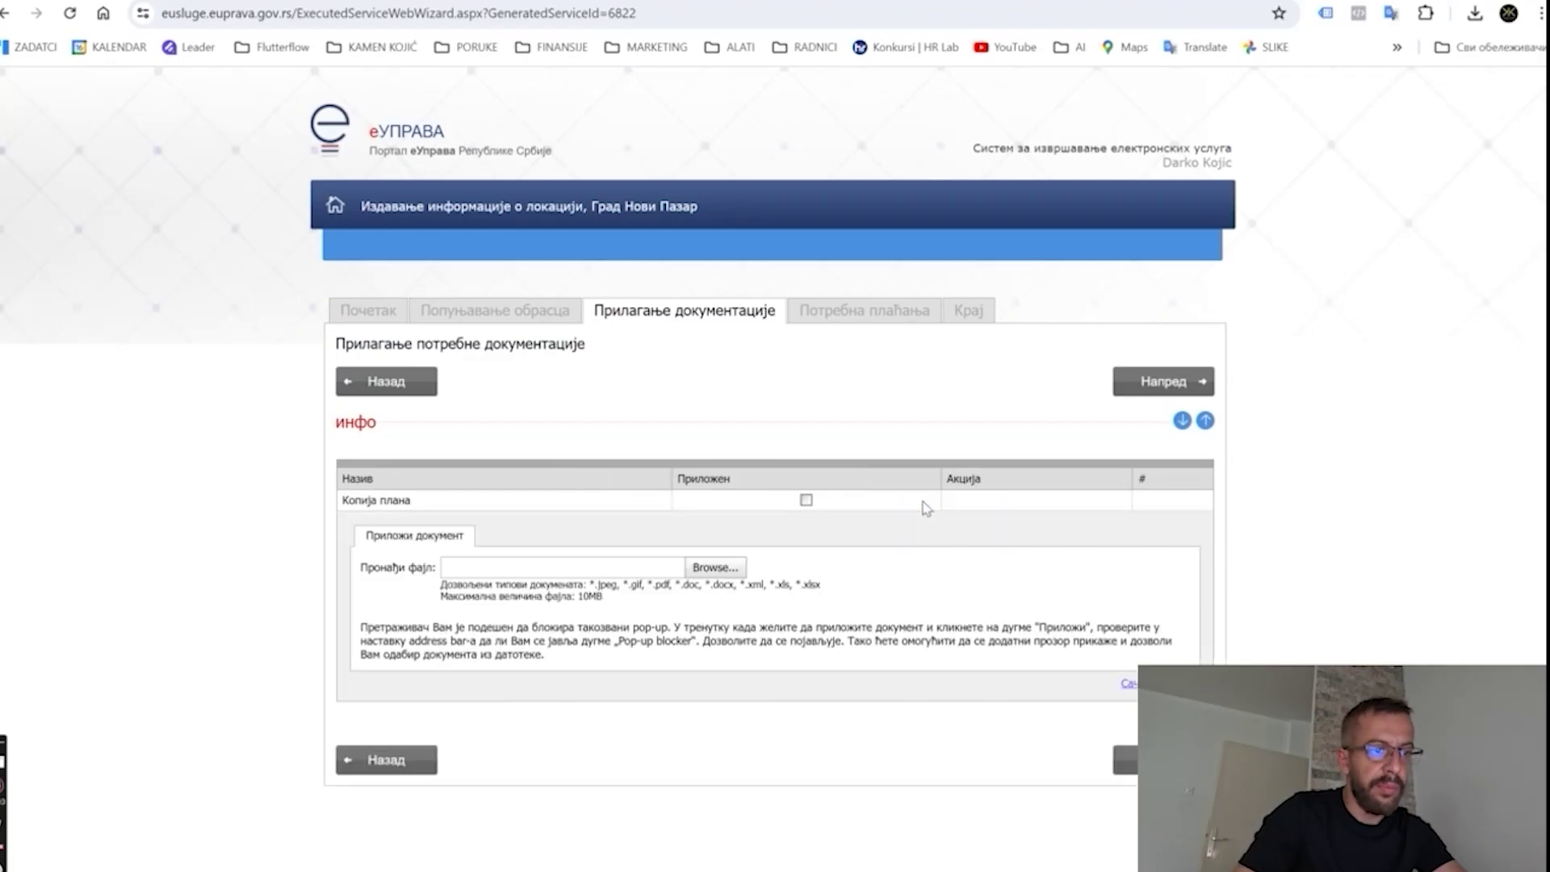
click(715, 567)
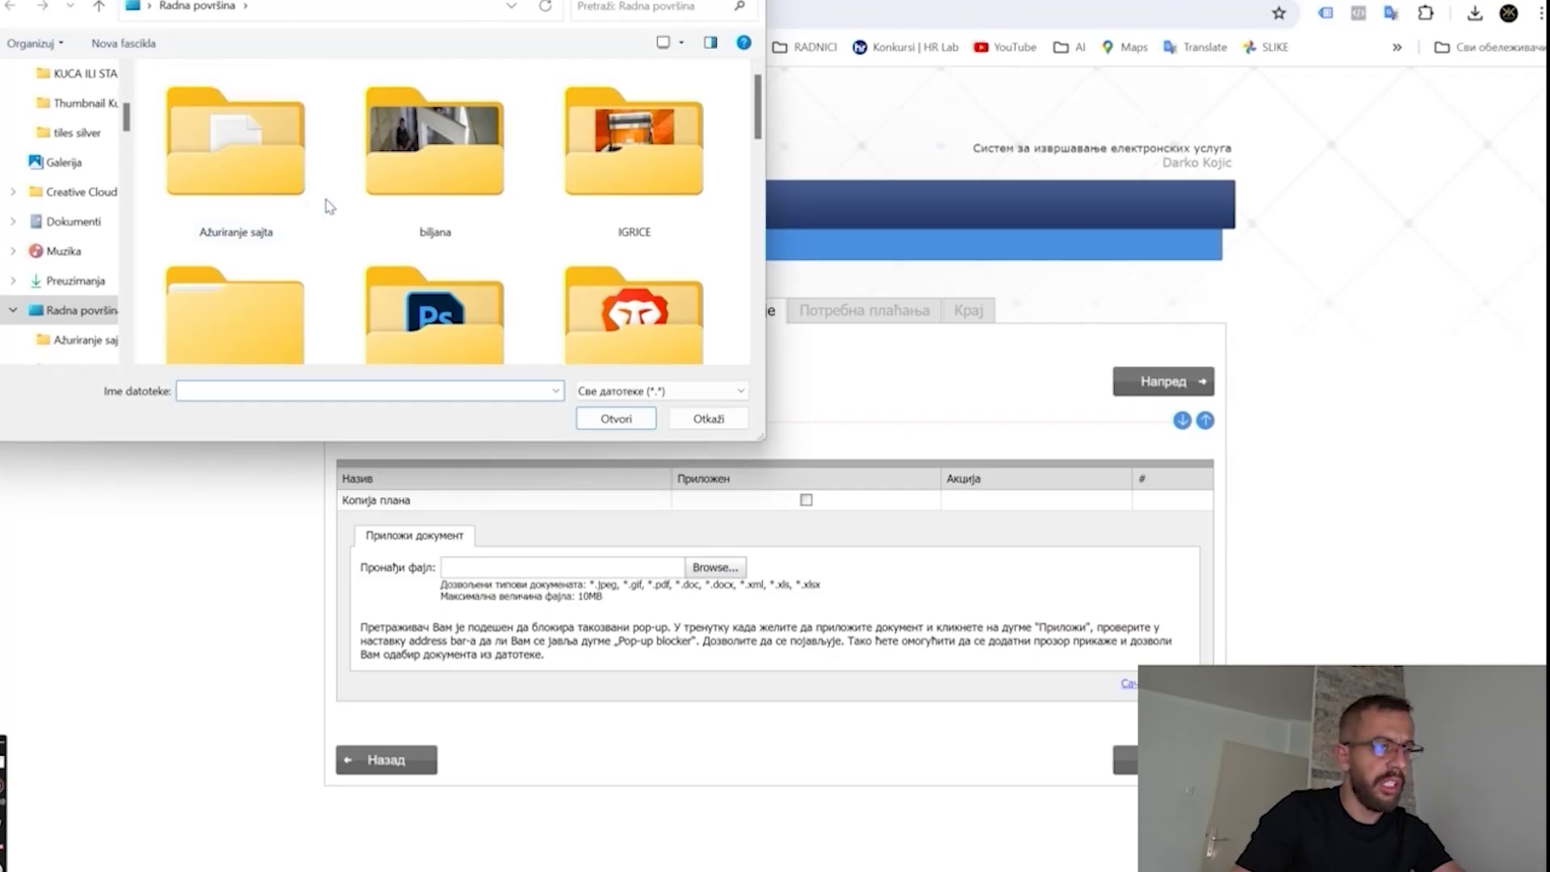
scroll(398, 226, down, 5)
scroll(403, 242, down, 1)
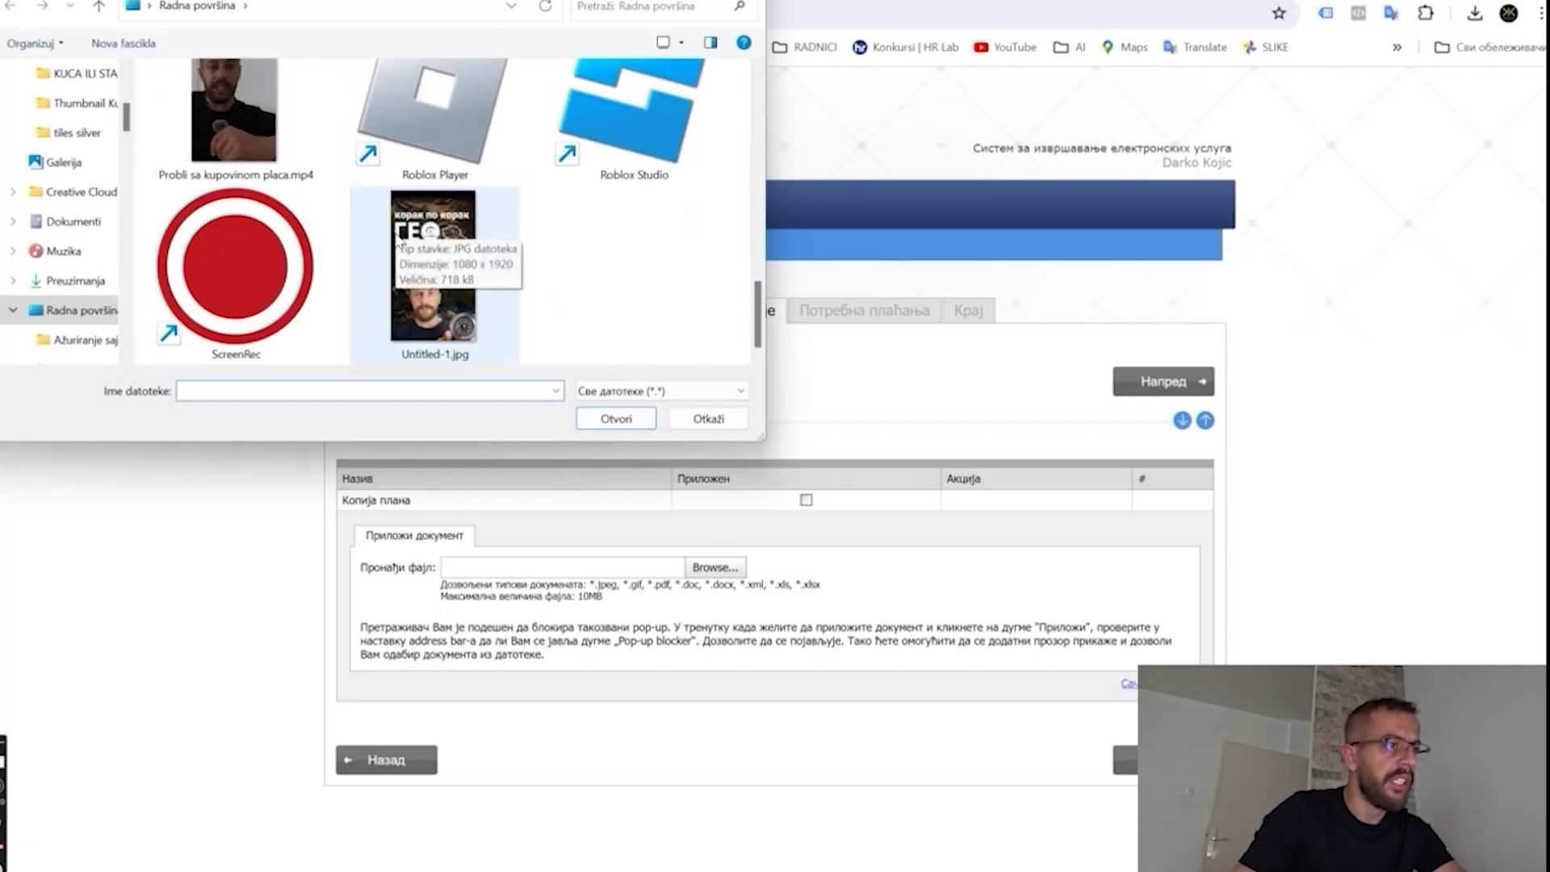
scroll(413, 250, up, 3)
scroll(422, 253, down, 3)
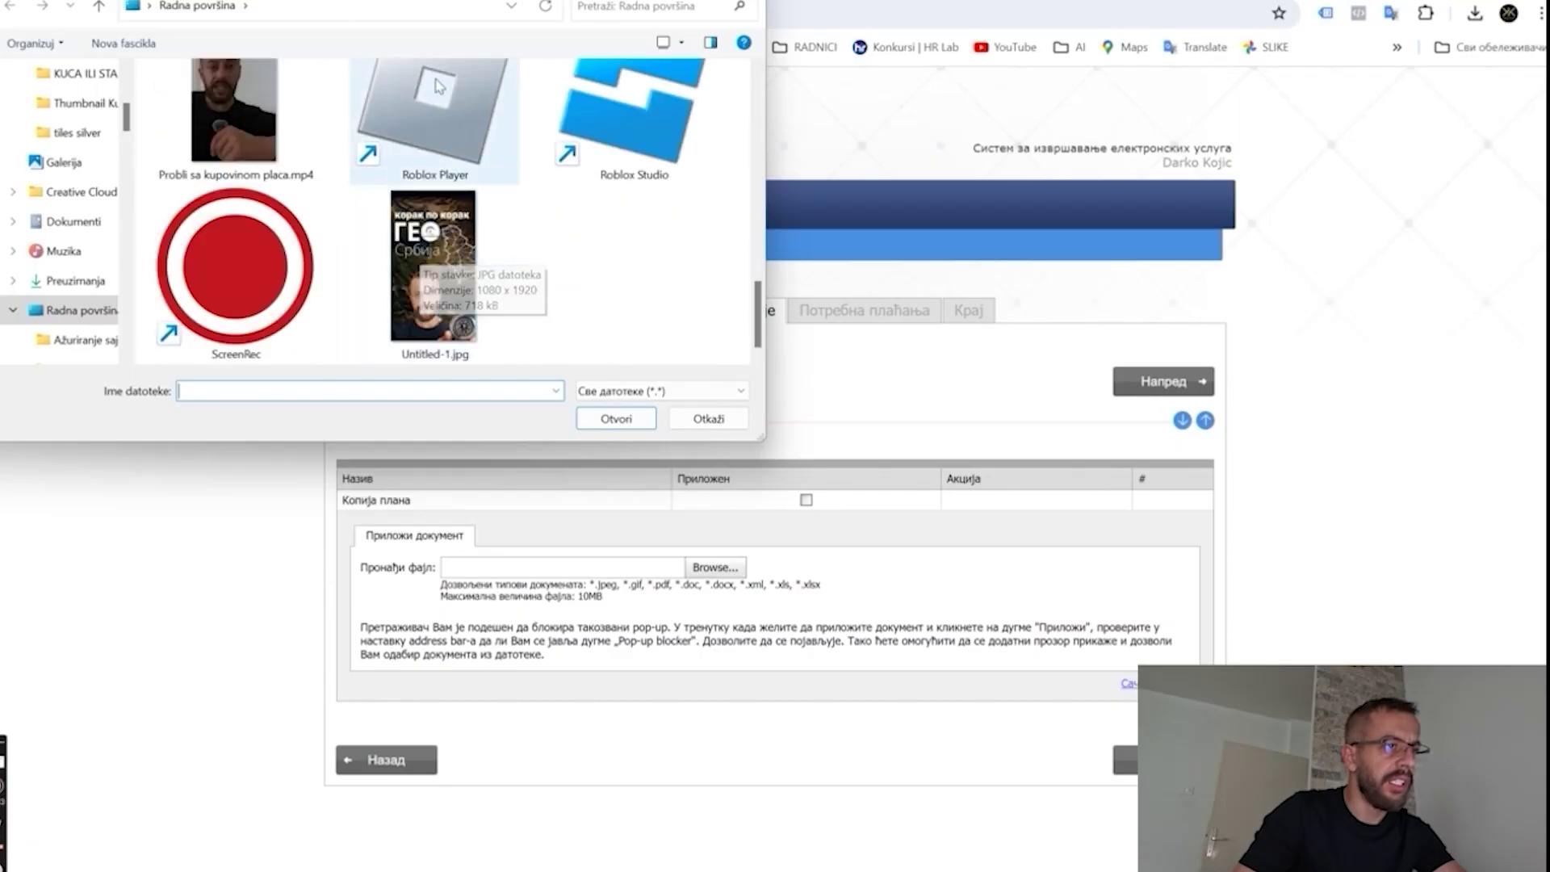
scroll(89, 201, up, 3)
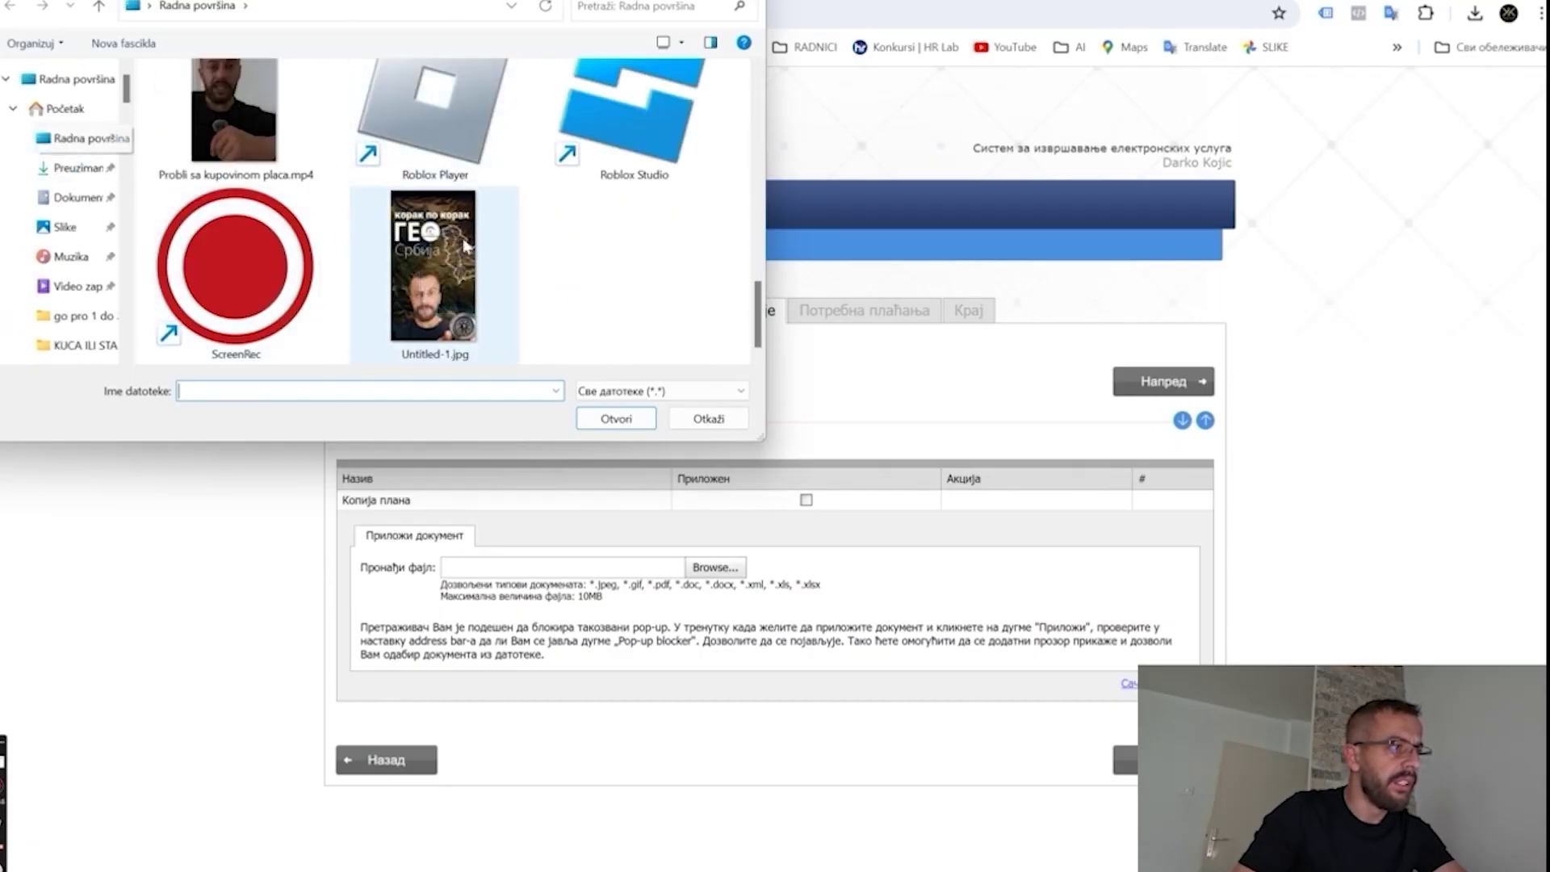
click(703, 418)
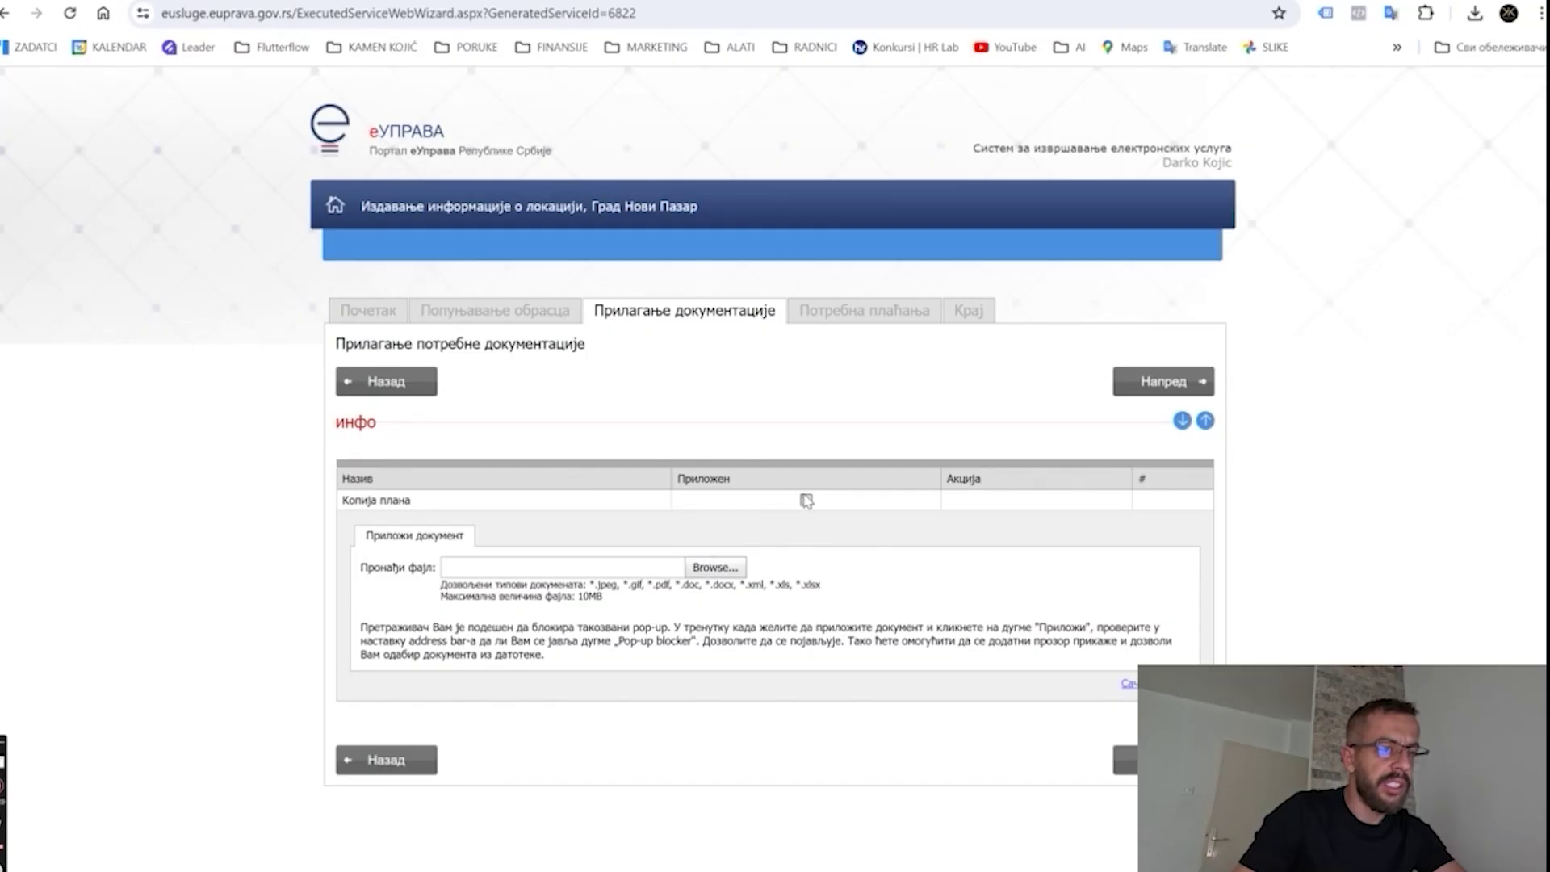
click(1125, 759)
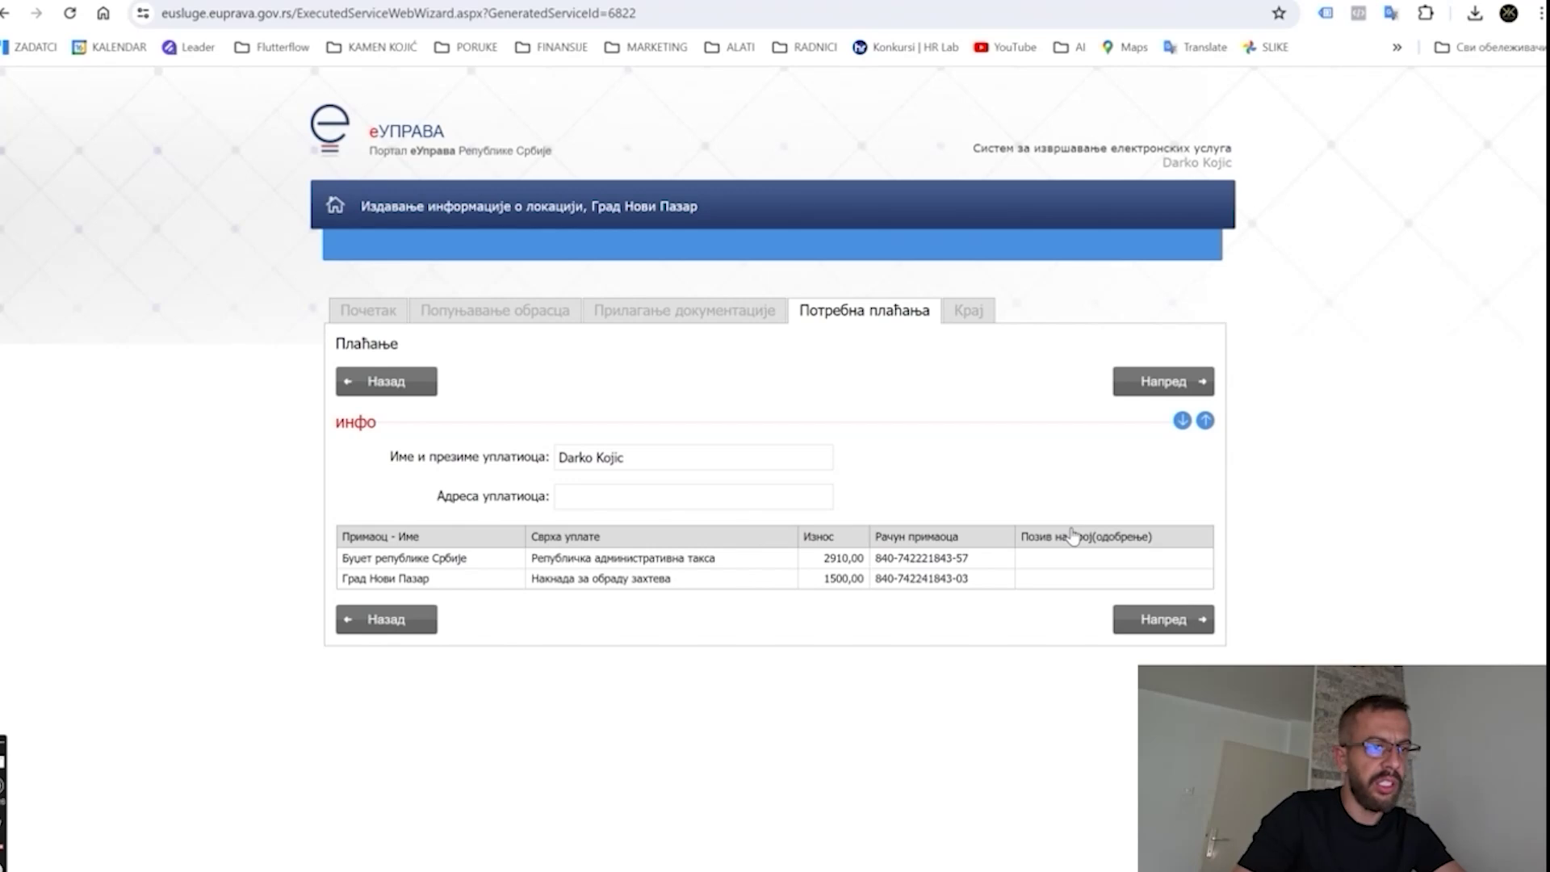
Enter the payer's address in Адреса уплатиоца and continue past the payment step.
click(613, 498)
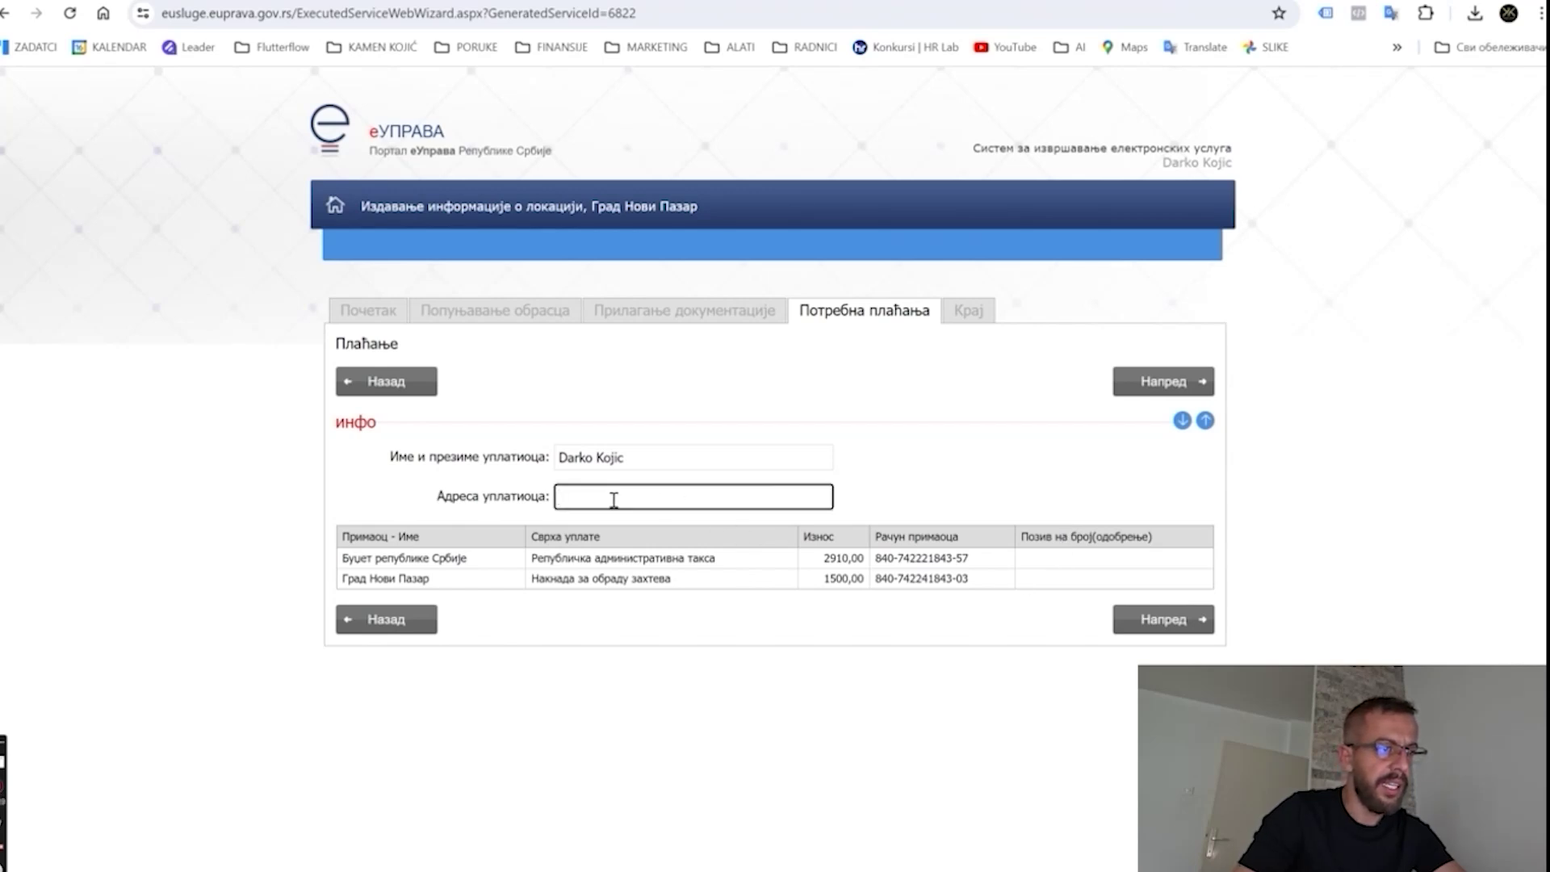
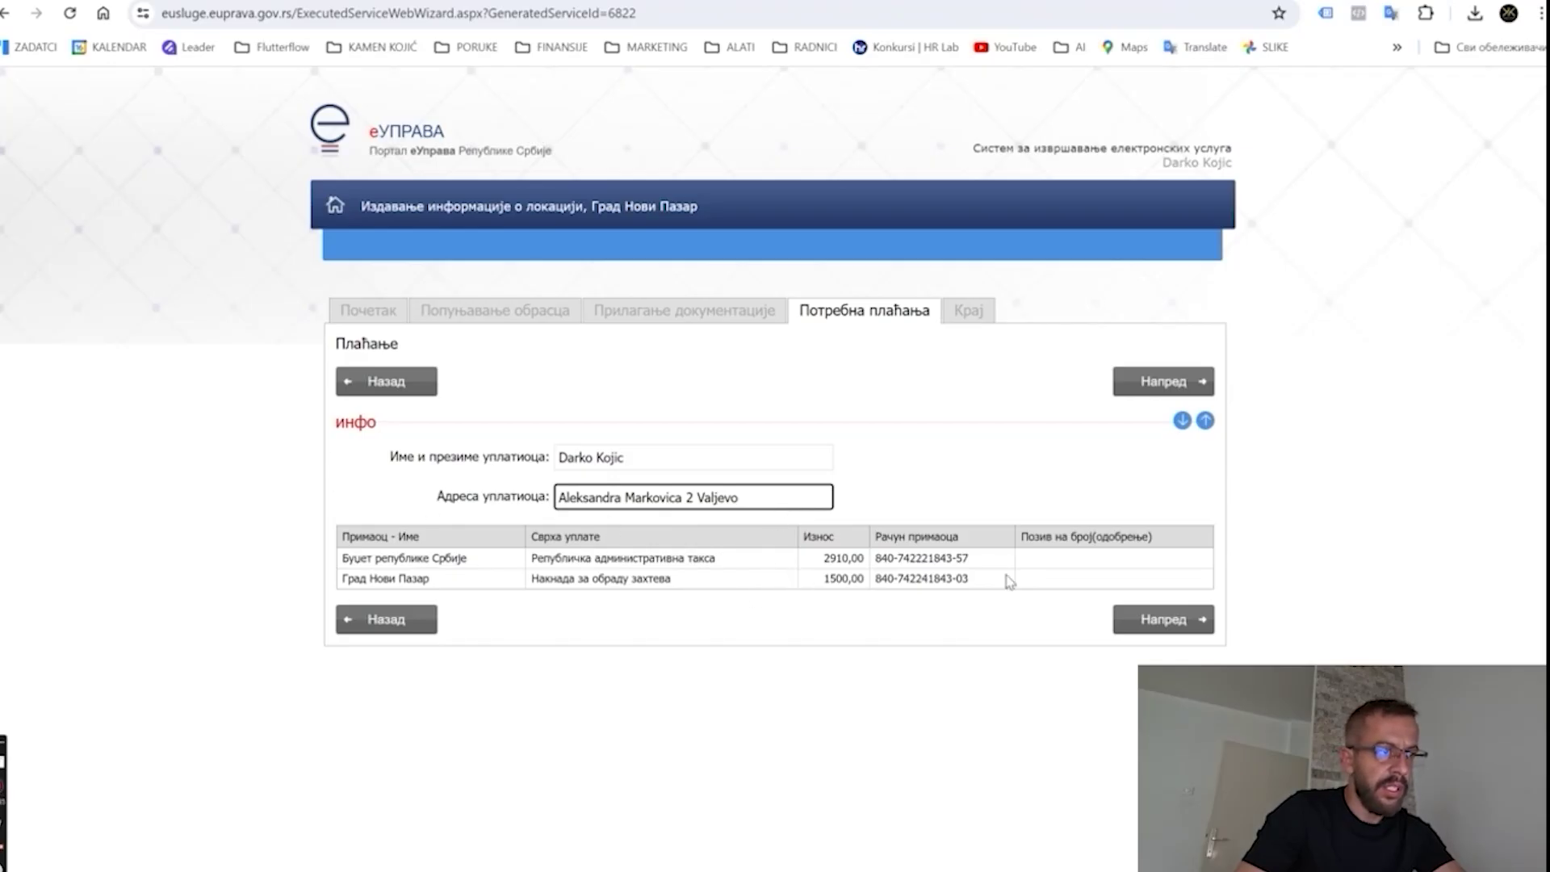
click(1163, 620)
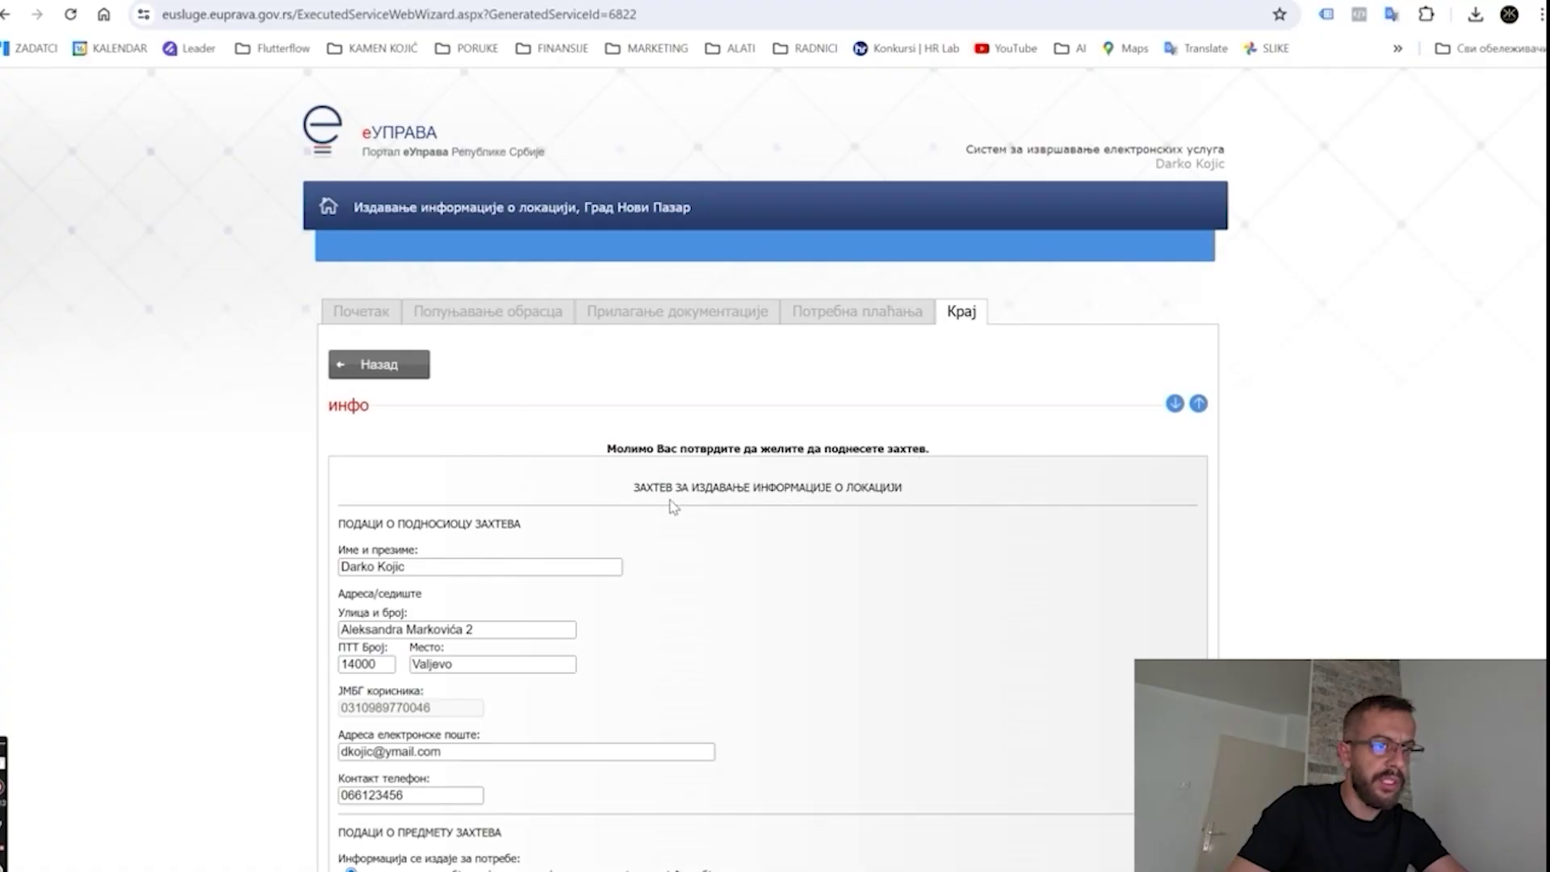
Submit the location-information request from the Крај page and open a blank tab.
scroll(748, 554, down, 5)
scroll(736, 555, down, 1)
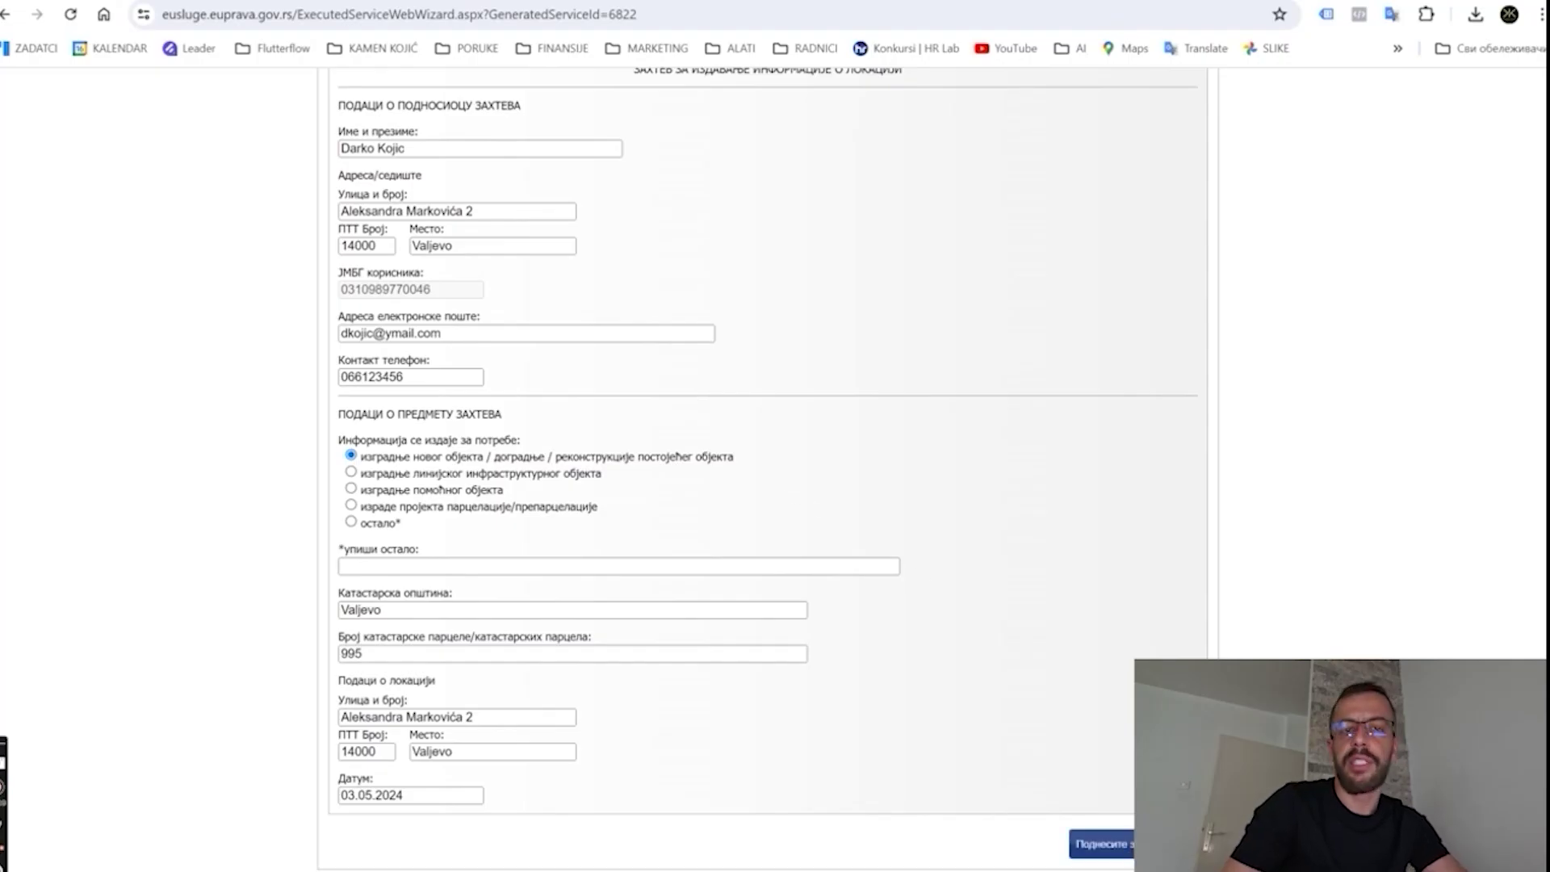
click(1101, 844)
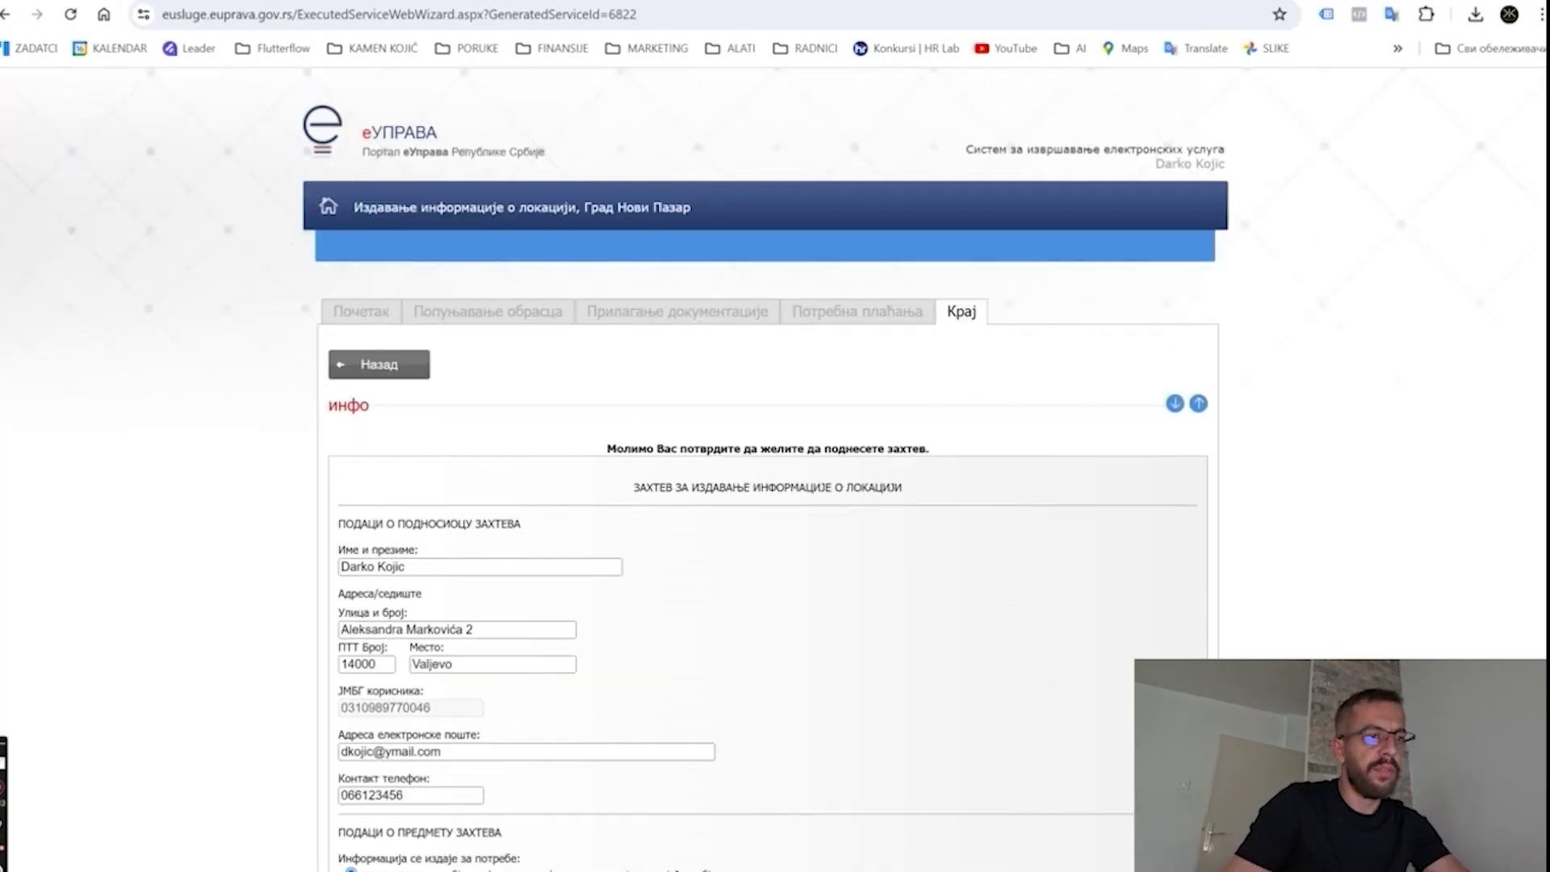
key(ctrl+t)
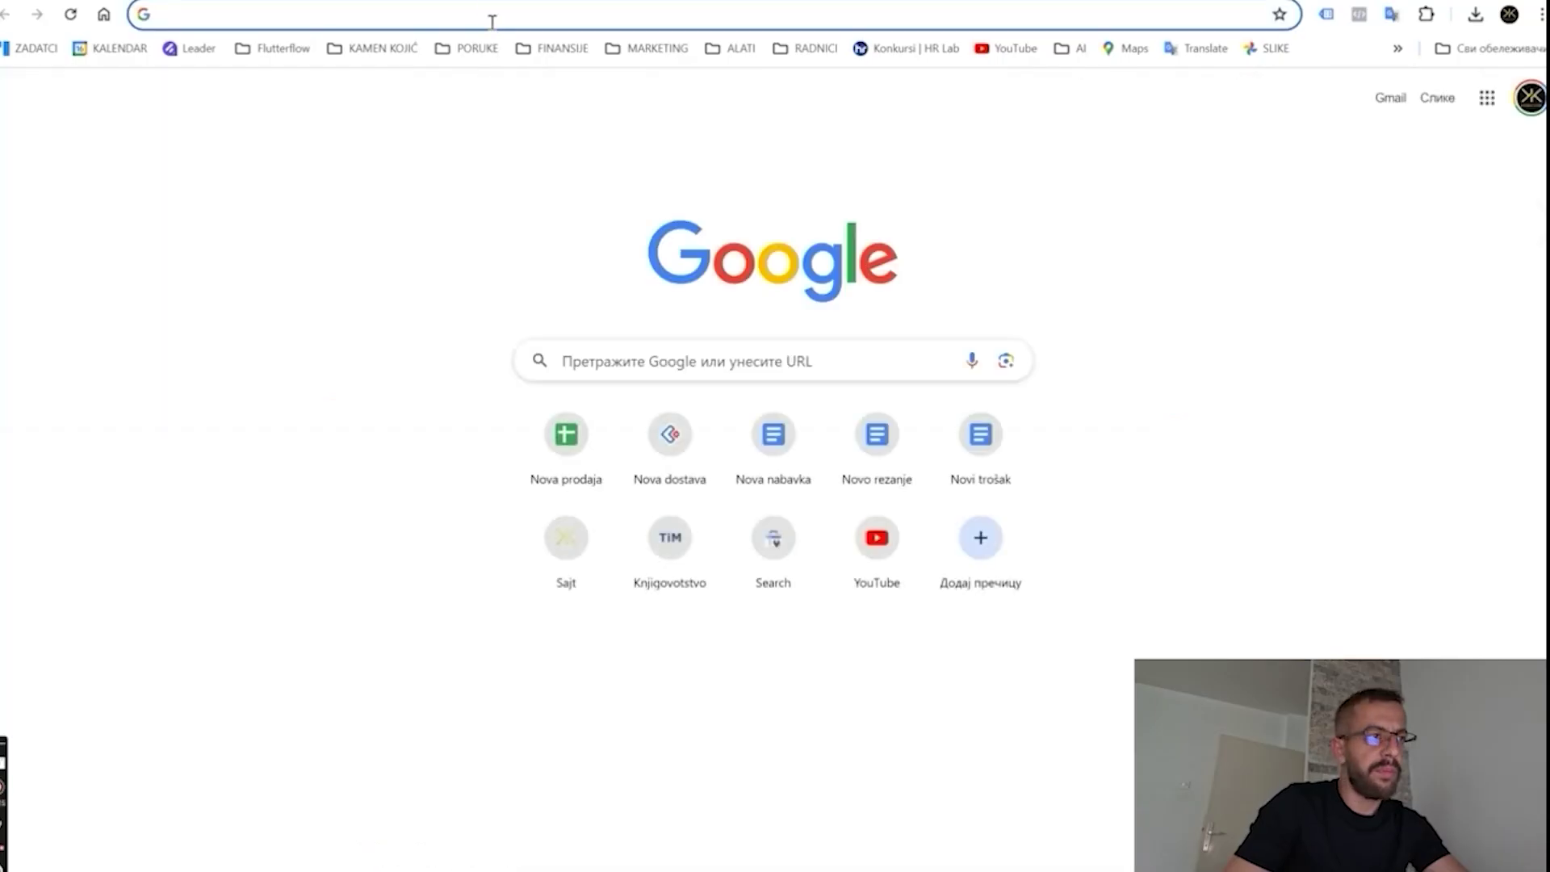
Search Google for 'zahtev za izdavanje kopije plana'.
text(zahtev za izra)
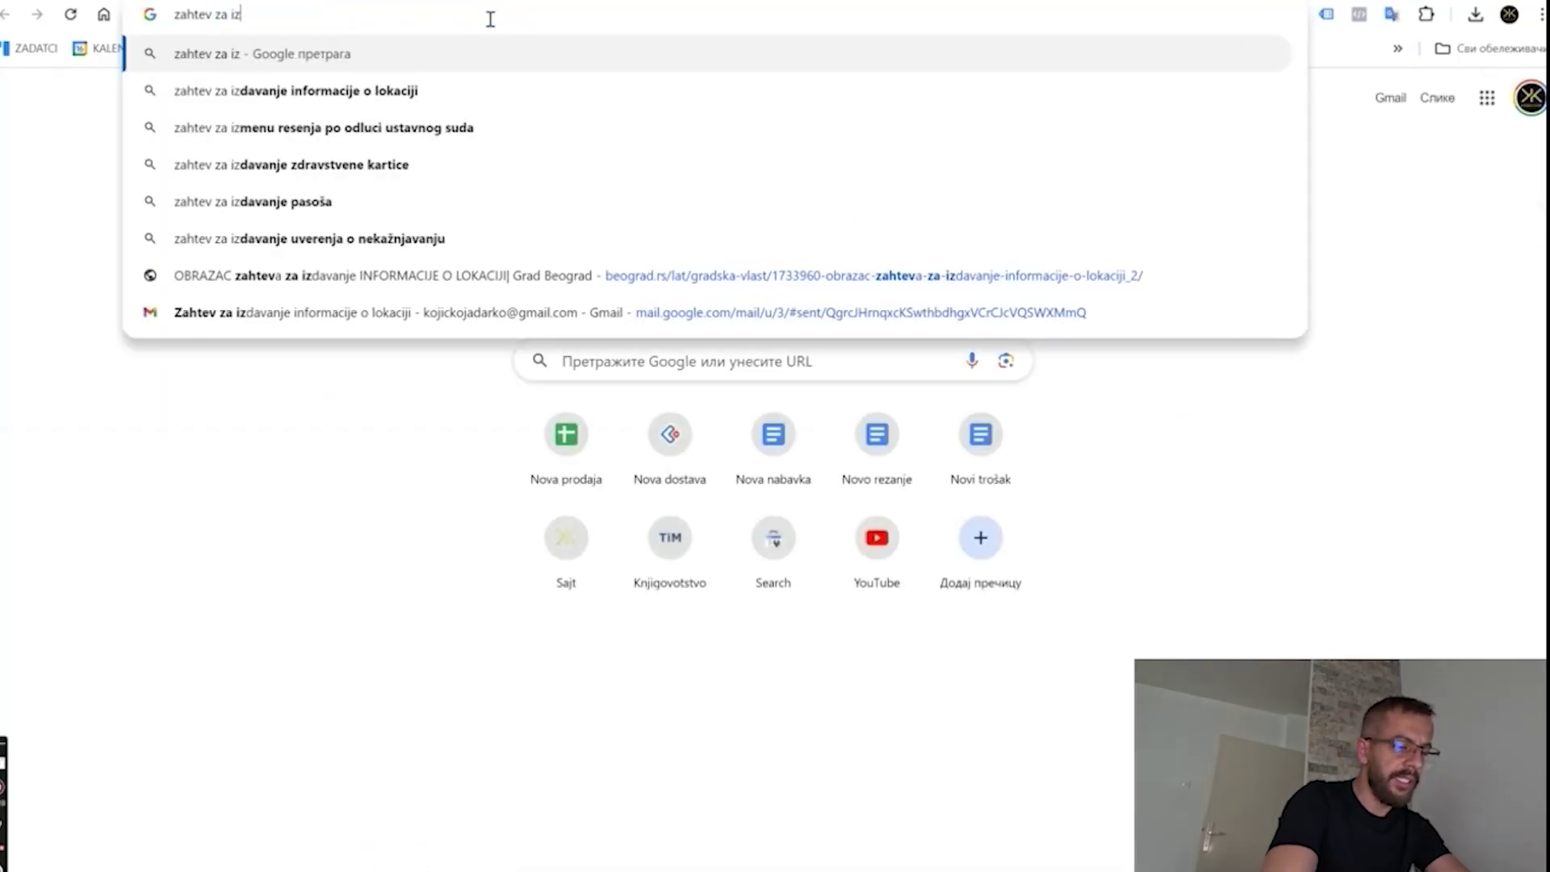
key(BackSpace)
key(BackSpace)
key(BackSpace)
text(davanje kopij)
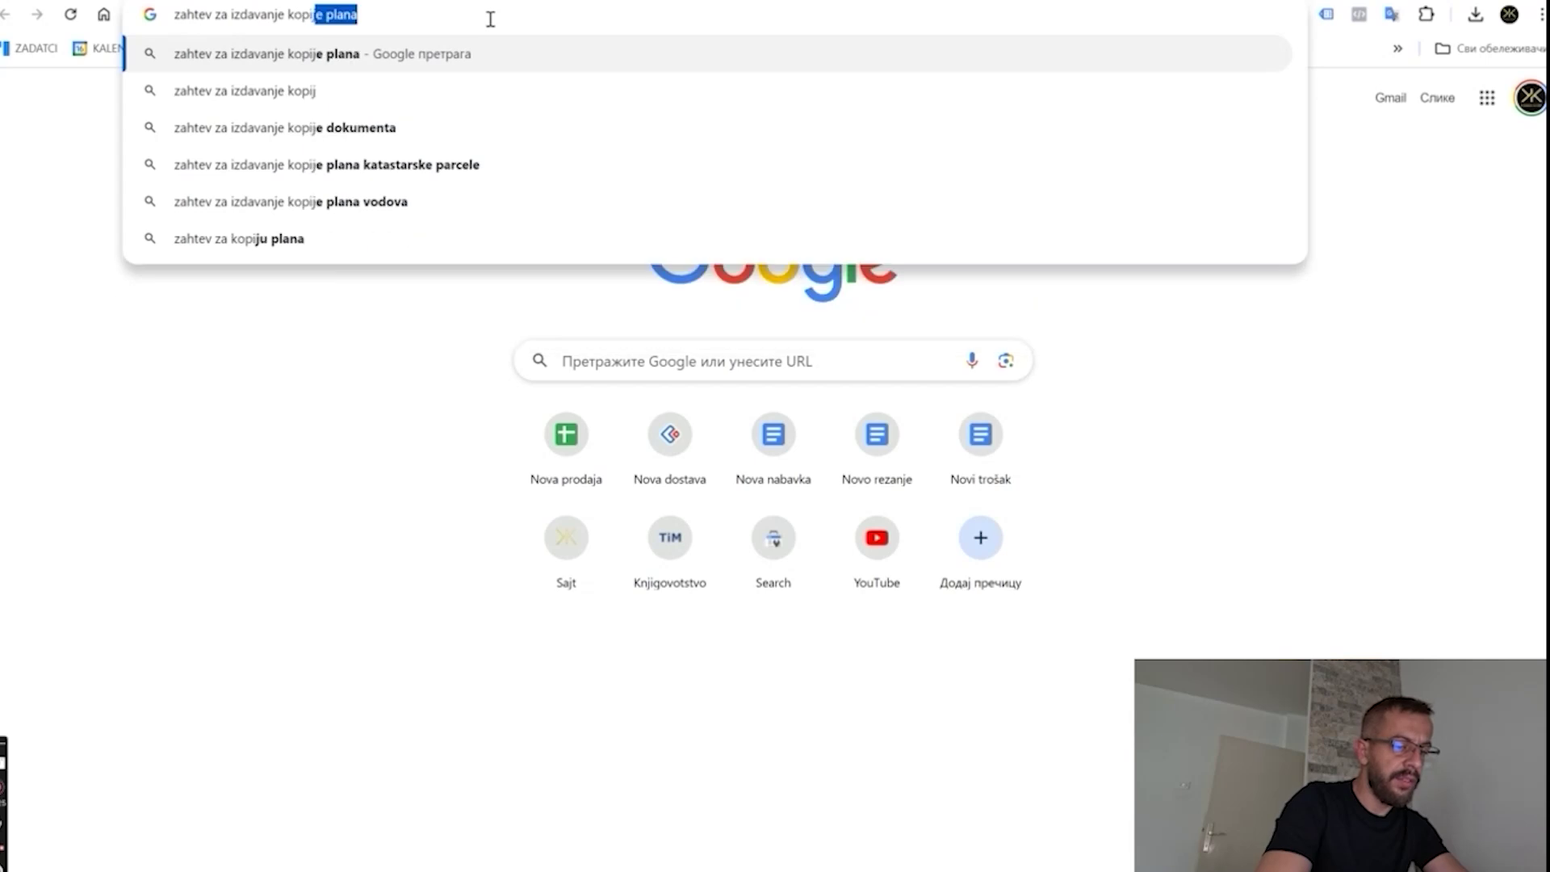
key(Return)
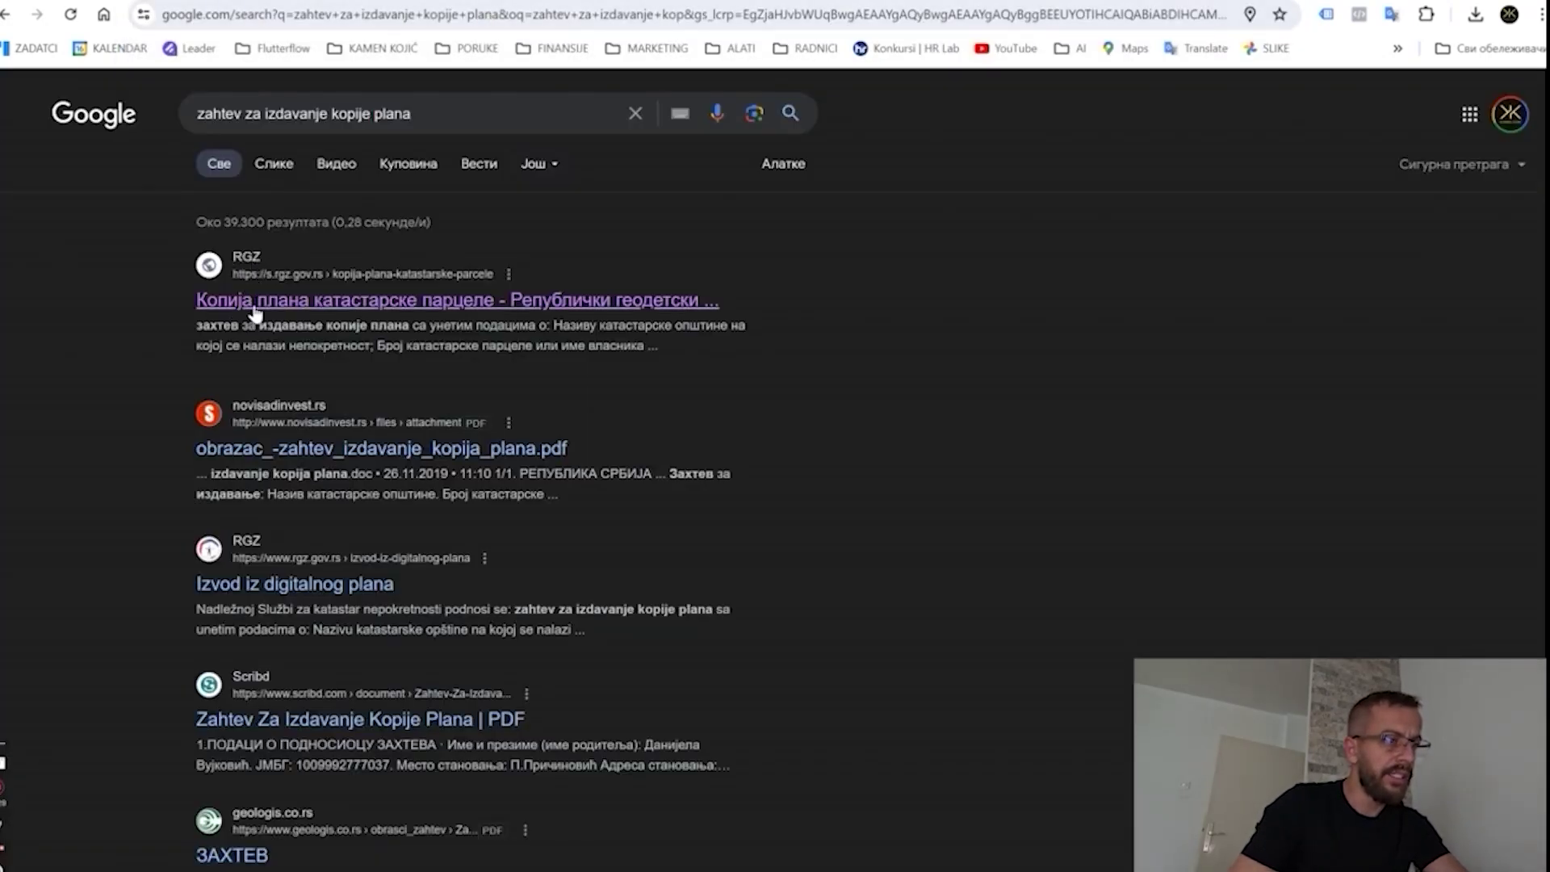
Open the RGZ Копија плана катастарске парцеле page and download the copy-of-plan request form.
click(525, 315)
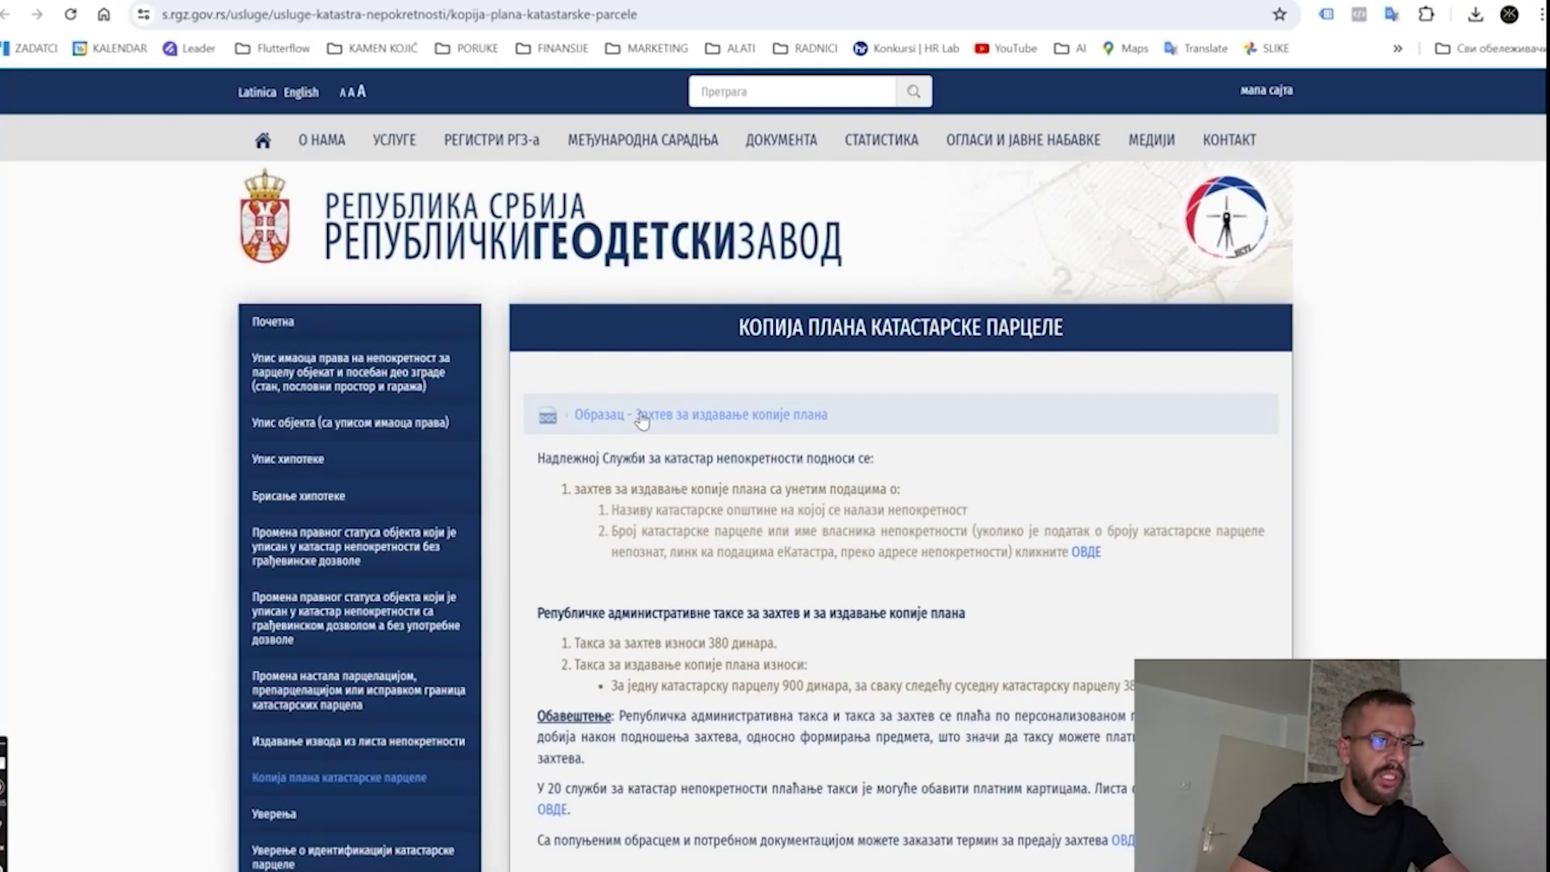
scroll(641, 420, down, 2)
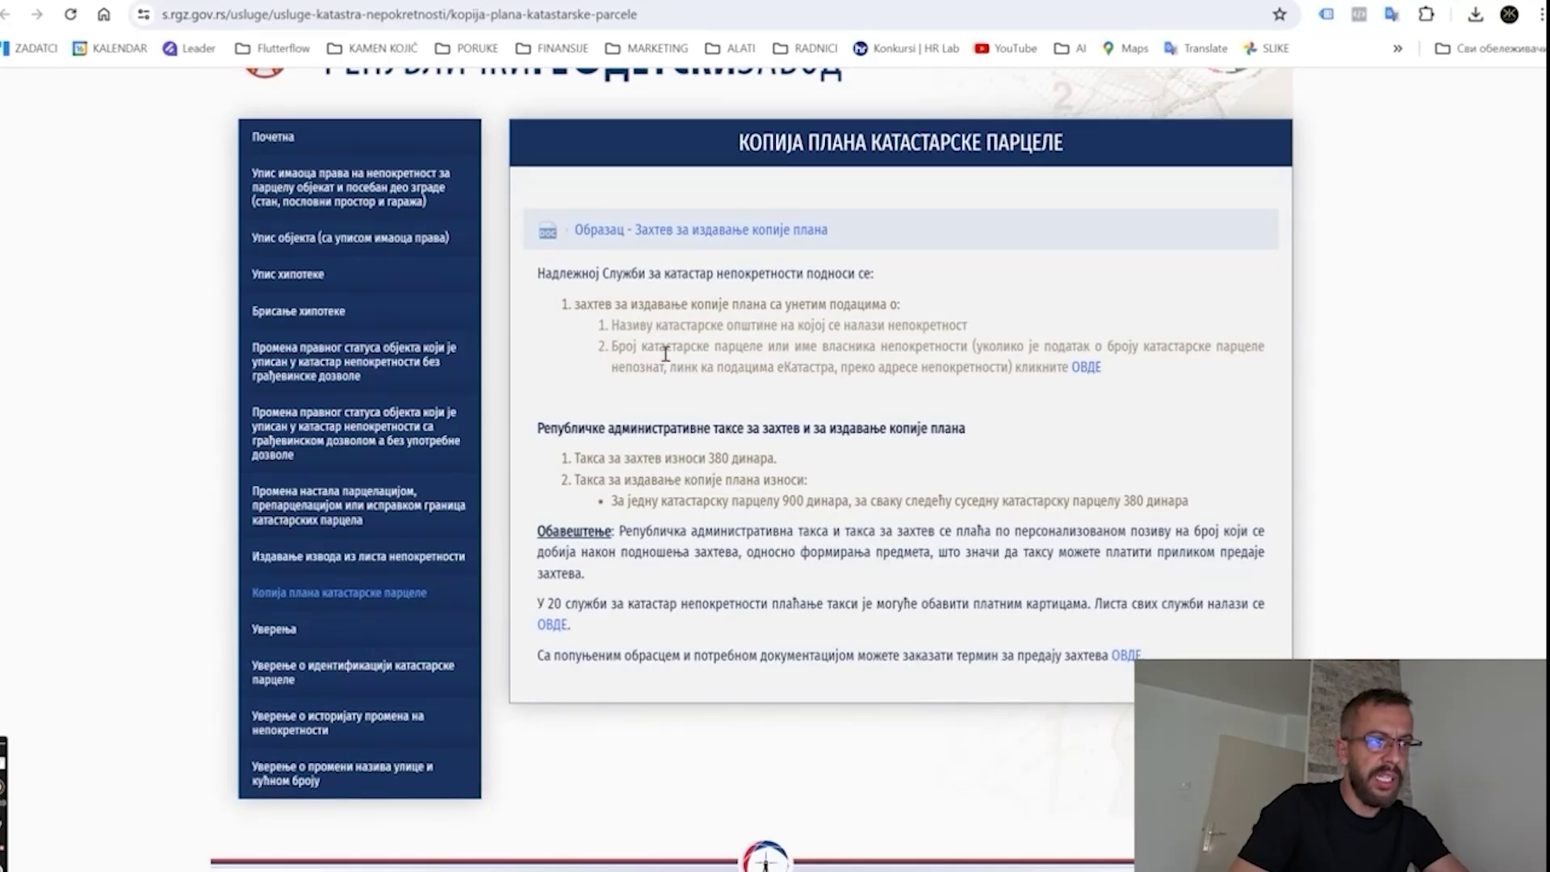
click(700, 230)
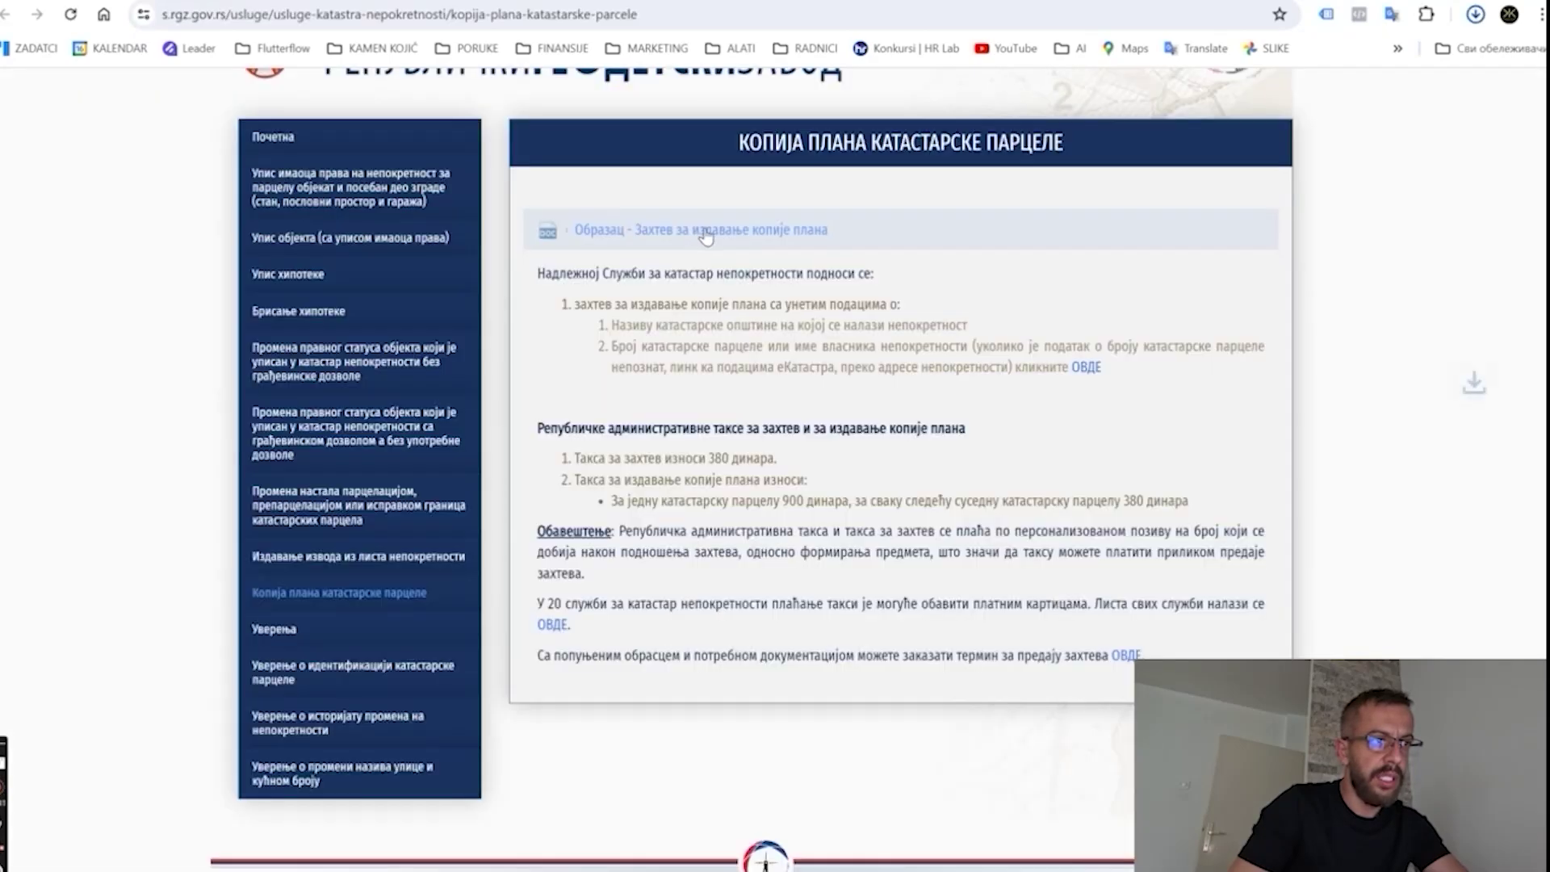